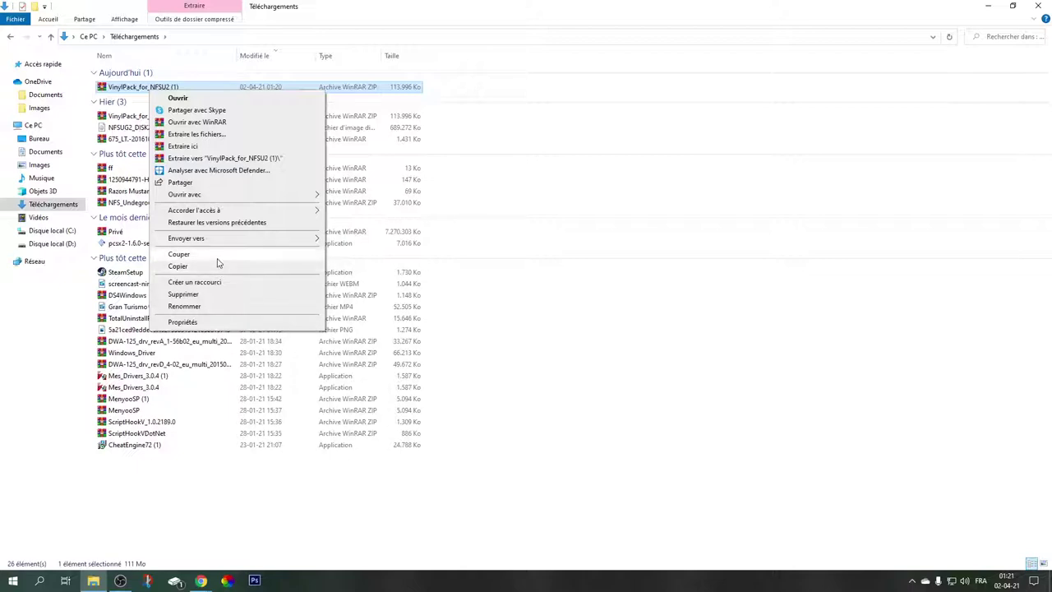
Move the VinylPack_for_NFSU2 (1) archive from the Downloads folder to the desktop
left_click(217, 267)
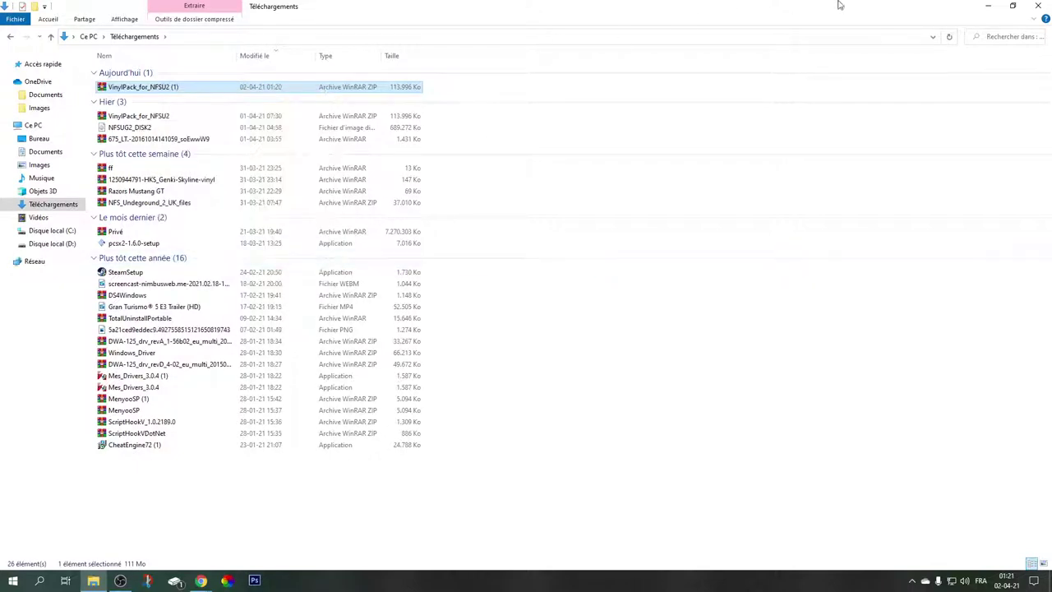
right_click(196, 94)
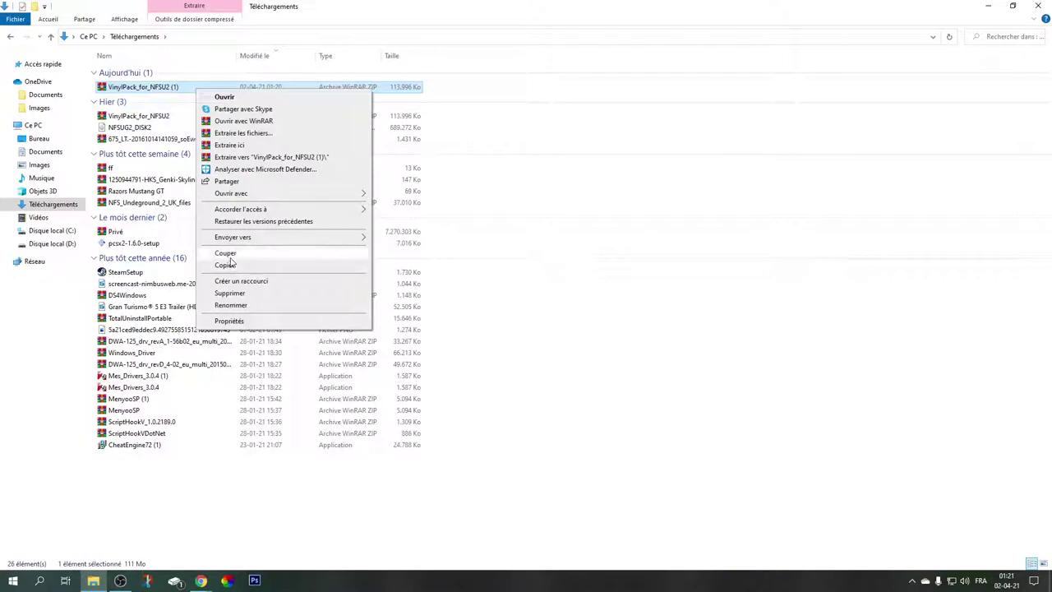
left_click(218, 264)
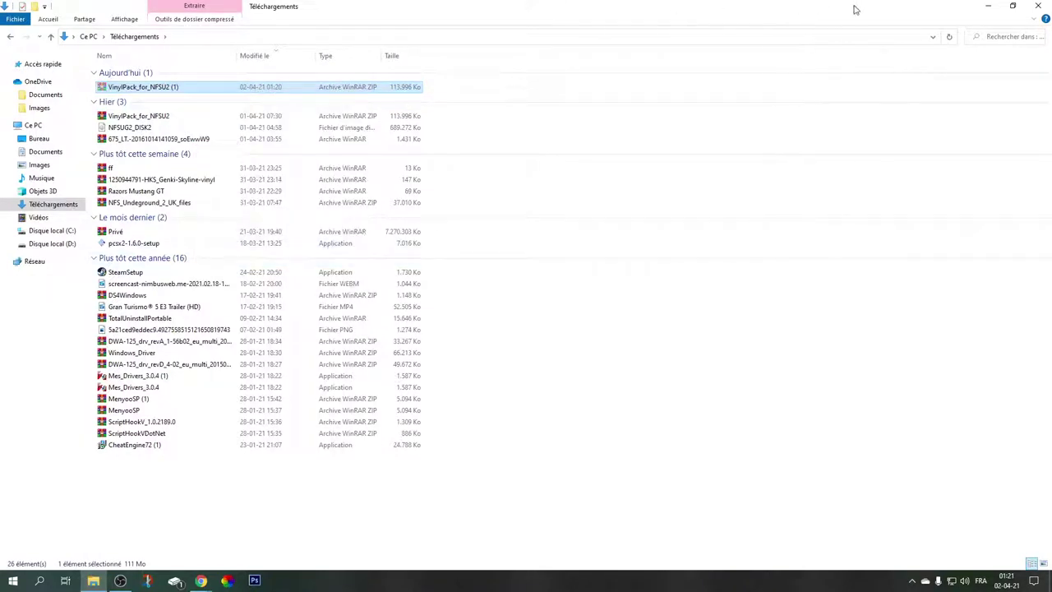
left_click(979, 6)
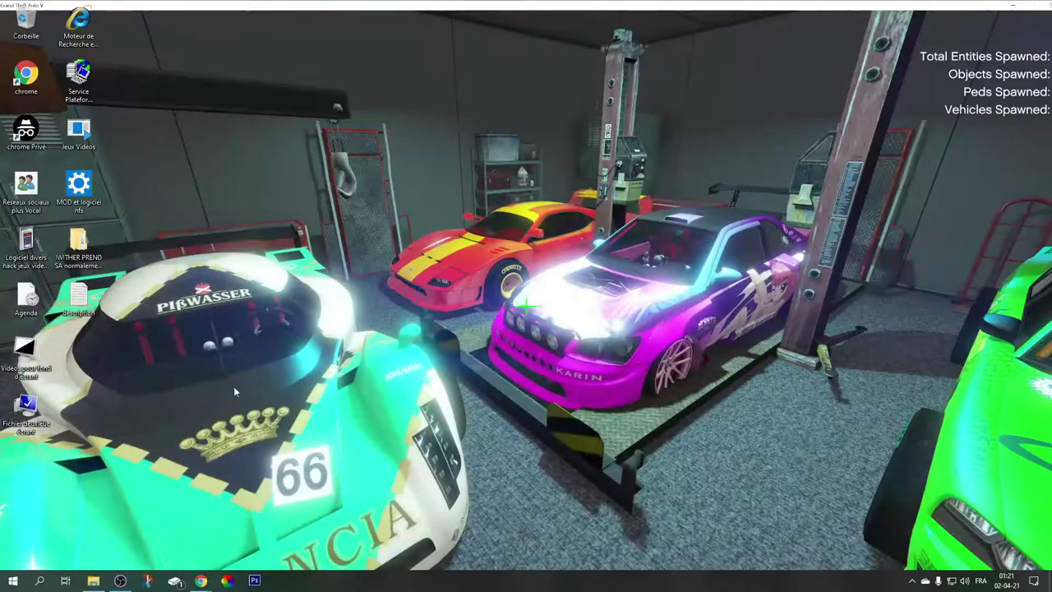
right_click(90, 352)
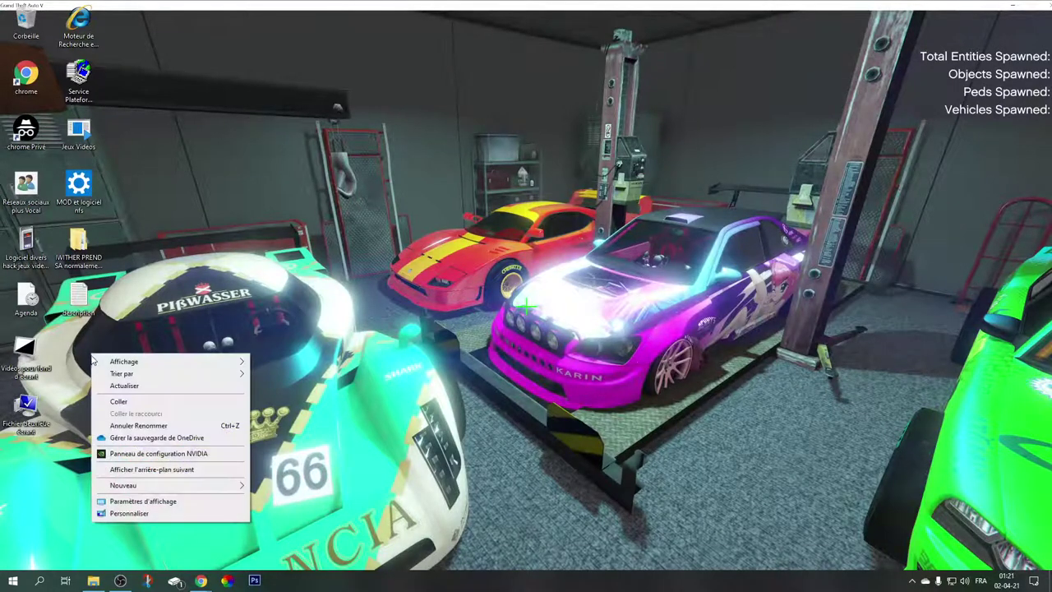
left_click(244, 335)
right_click(168, 355)
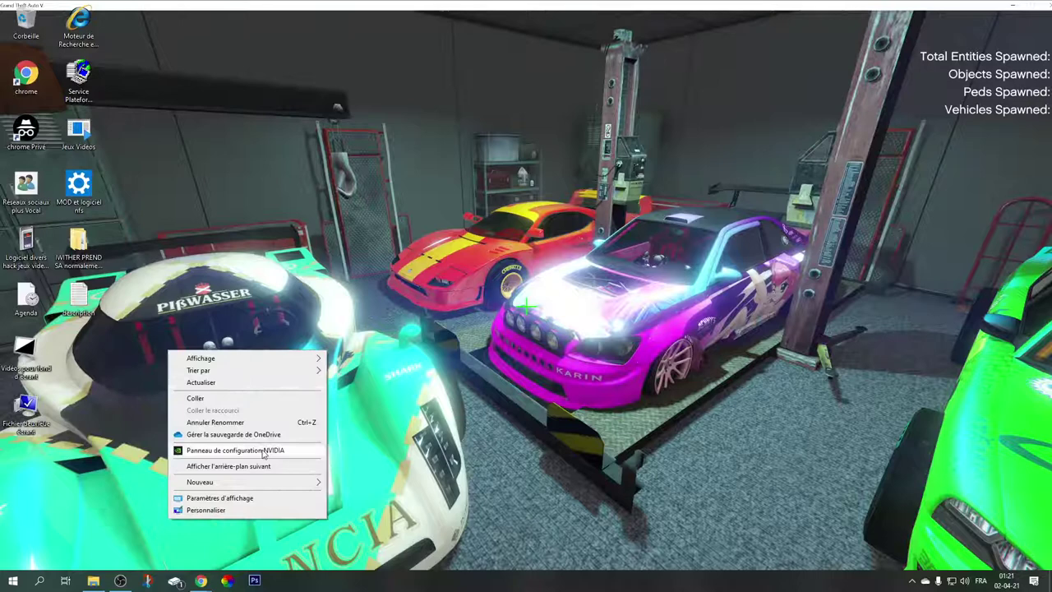
left_click(251, 398)
left_click_drag(184, 351, 82, 353)
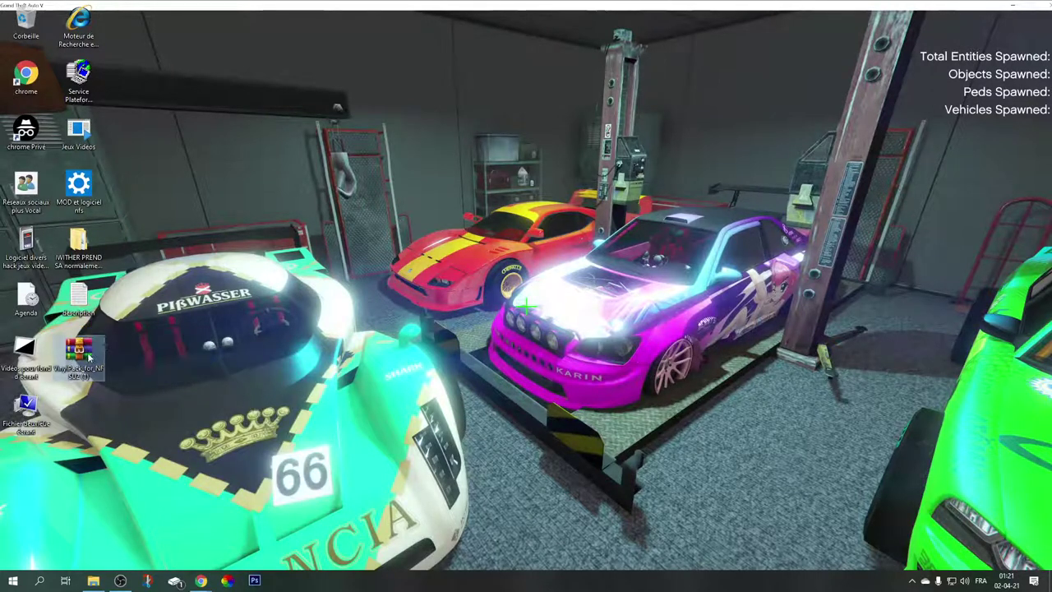
Open the VinylPack_for_NFSU2 (1) archive from the desktop, dismiss the WinRAR notice, and enter its VINYLS folders
double_click(102, 355)
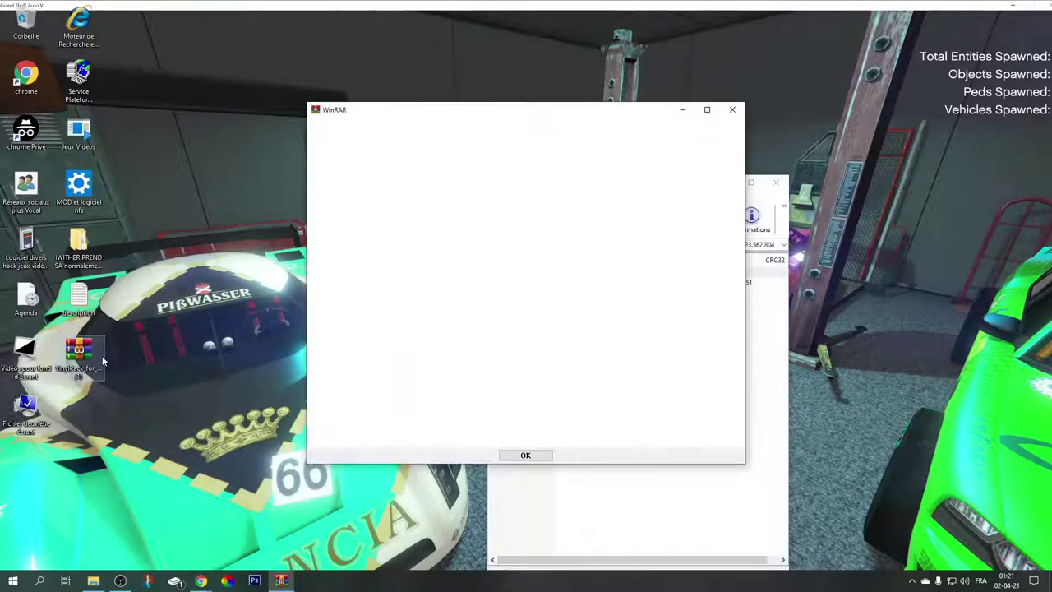
left_click(731, 109)
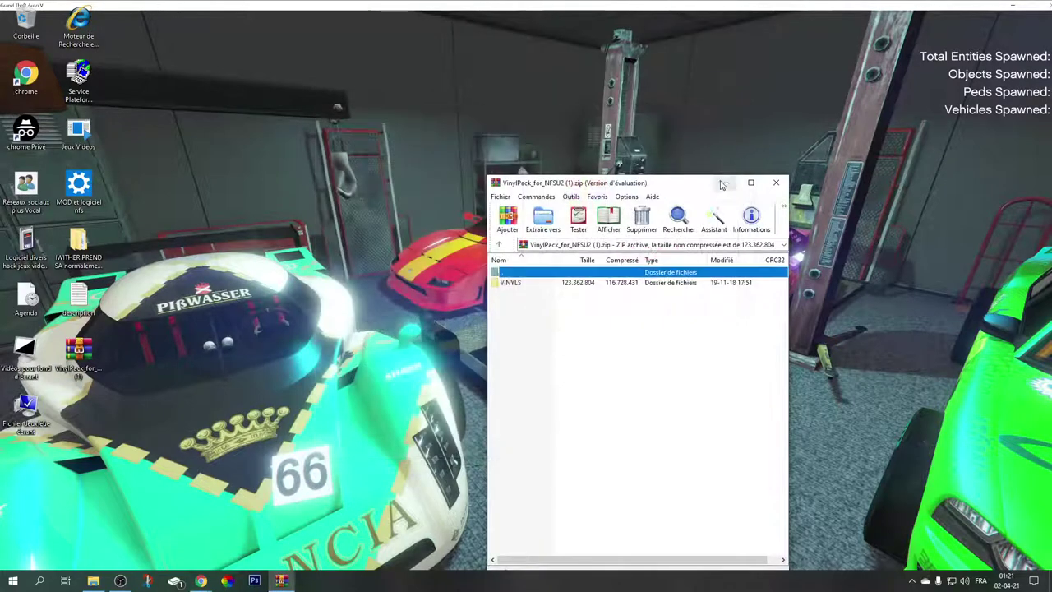
left_click_drag(679, 190, 555, 197)
double_click(463, 290)
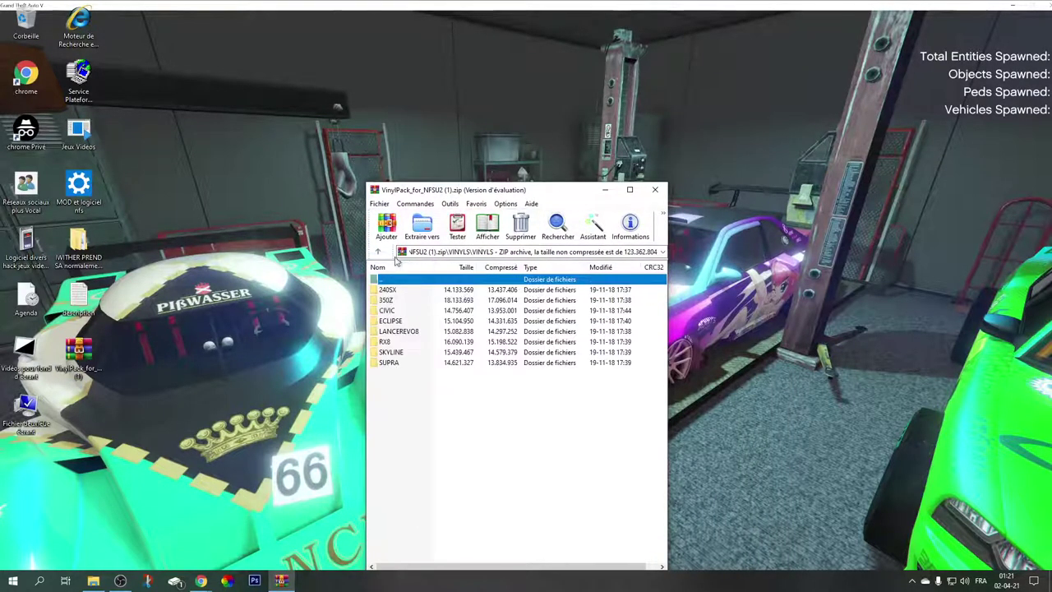
Examine the archive's nested VINYLS folders, the ReadMe.txt entry and the per-car subfolders
key("BackSpace")
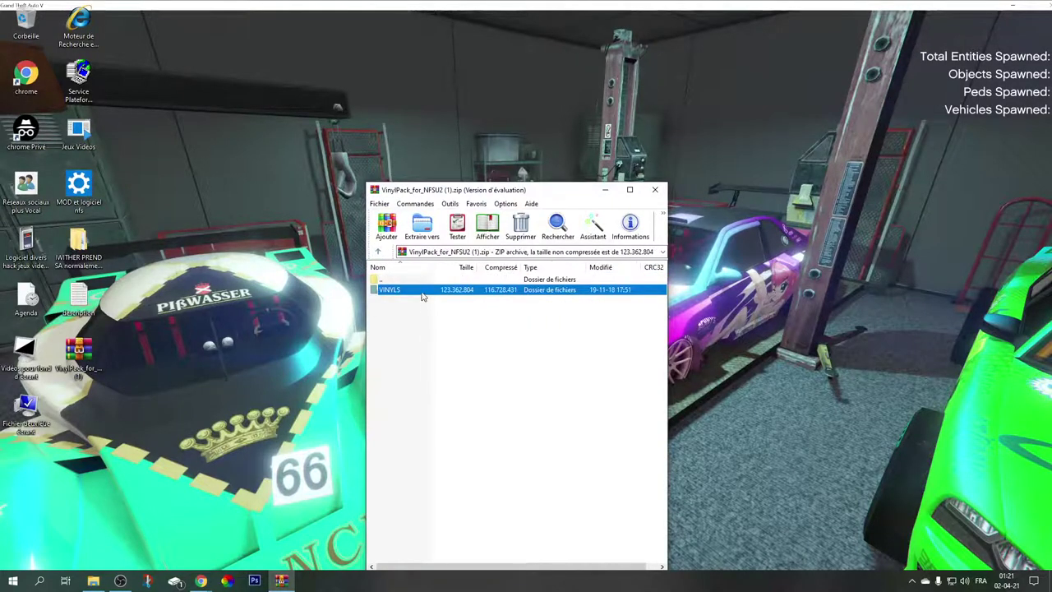
double_click(421, 294)
left_click(403, 302)
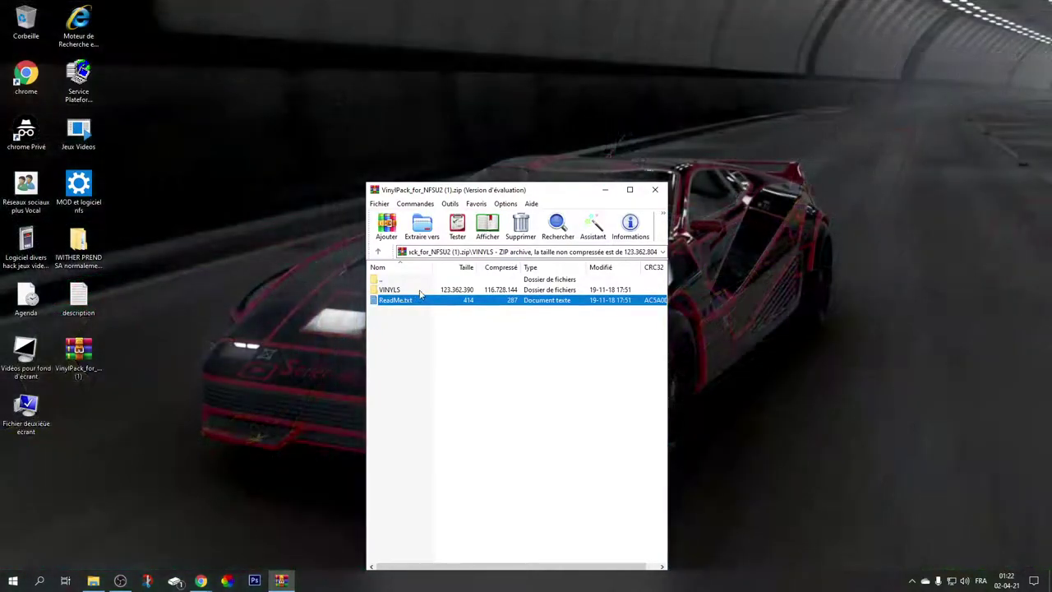
left_click(419, 293)
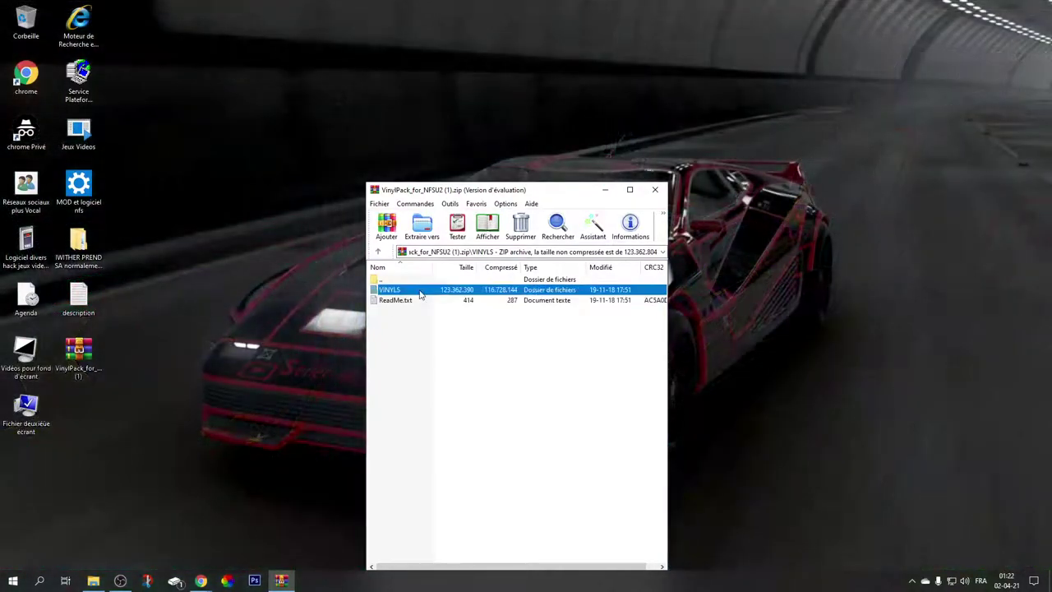
double_click(420, 292)
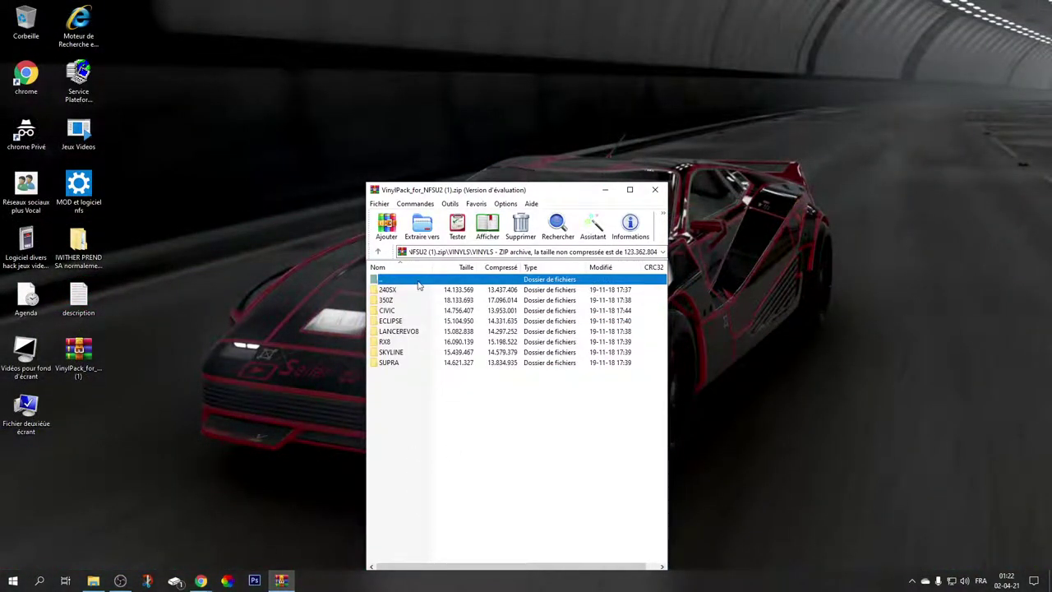
left_click(378, 252)
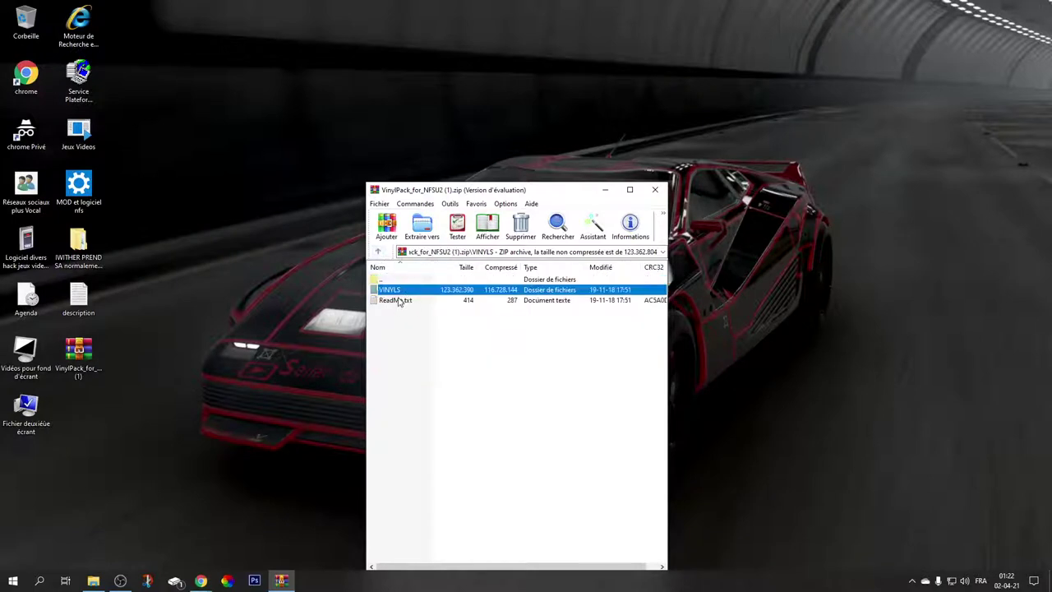
double_click(416, 291)
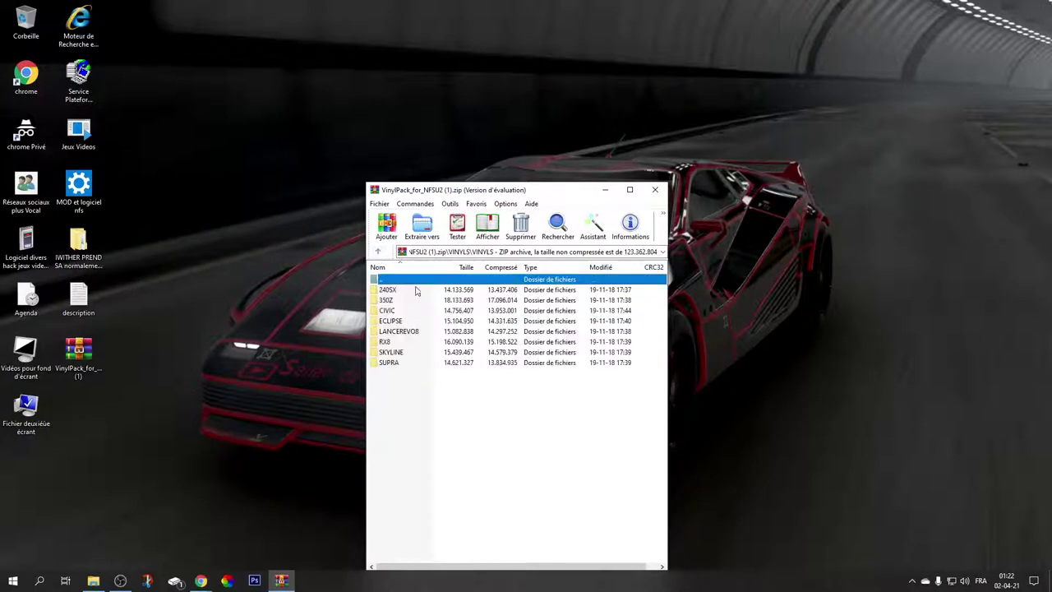
left_click(409, 425)
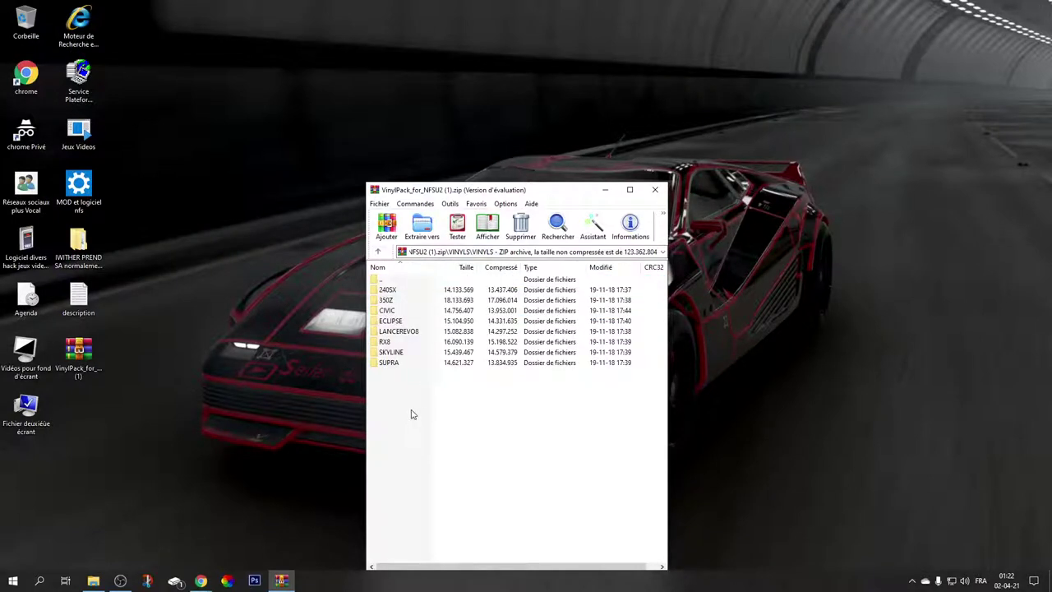
left_click_drag(389, 410, 484, 296)
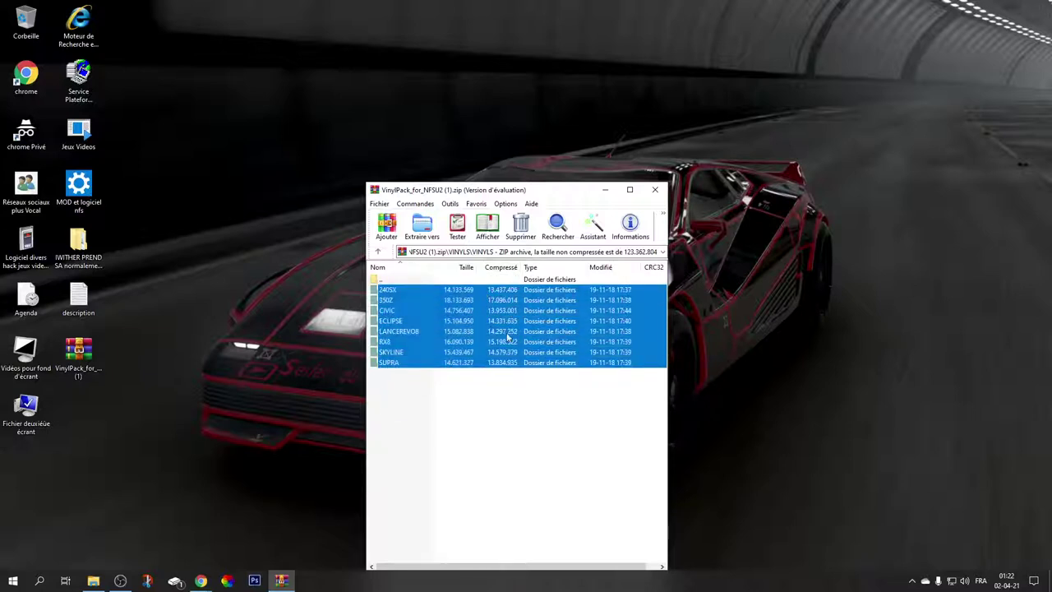
left_click(144, 392)
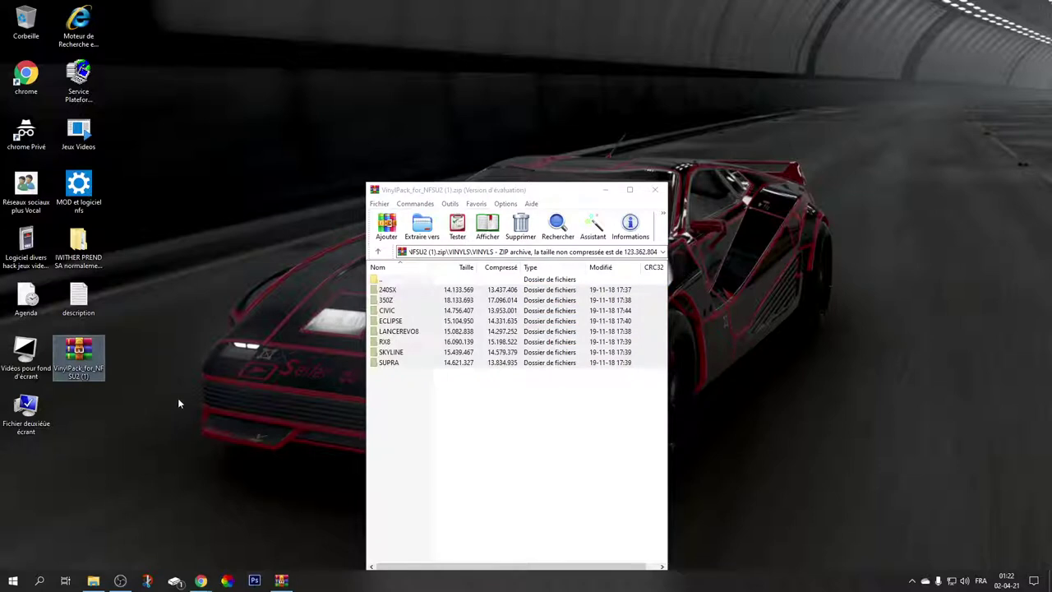
Extract the inner VINYLS folder containing the car subfolders to the desktop, and put away the archive window
left_click(379, 251)
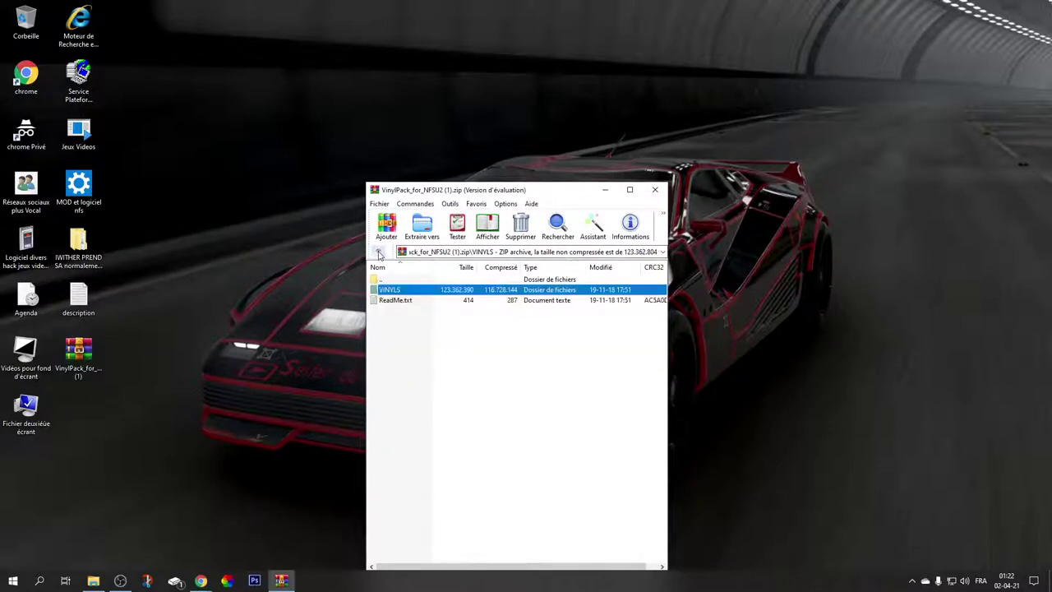
right_click(408, 294)
left_click(448, 370)
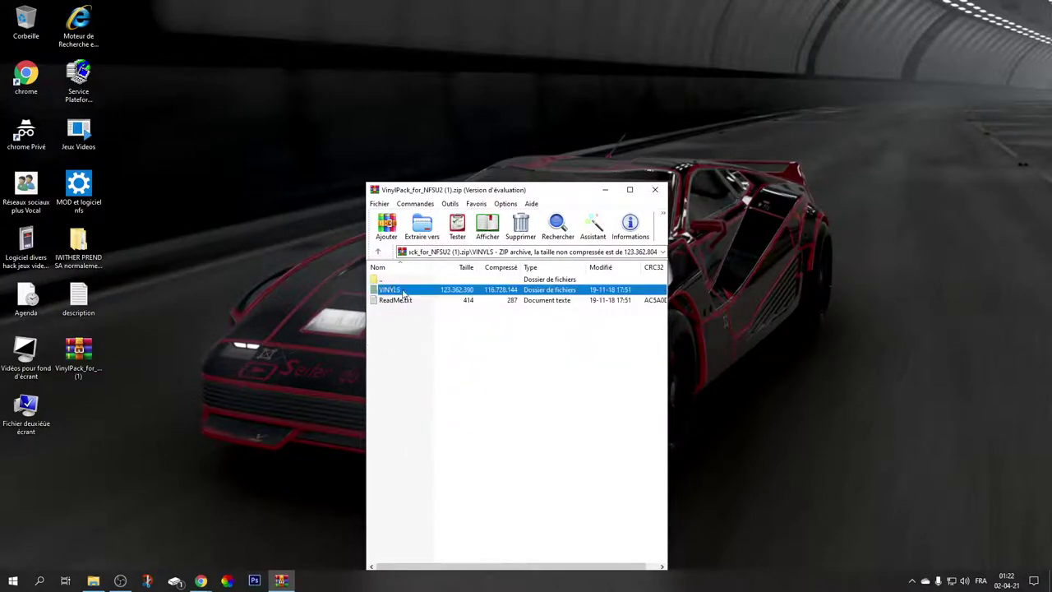
left_click_drag(402, 294, 240, 362)
left_click_drag(95, 422, 95, 422)
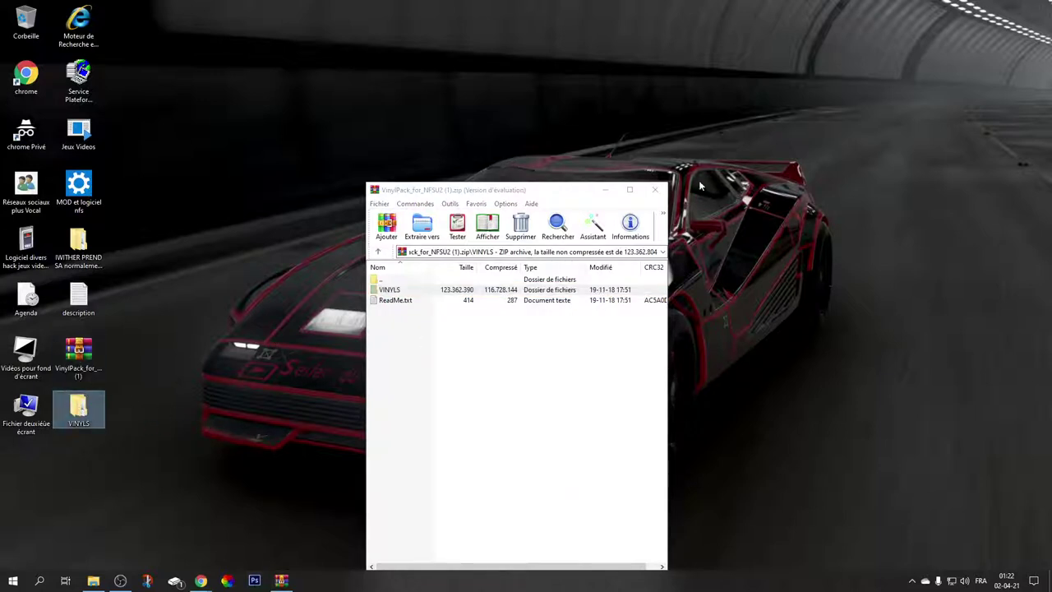
key("Escape")
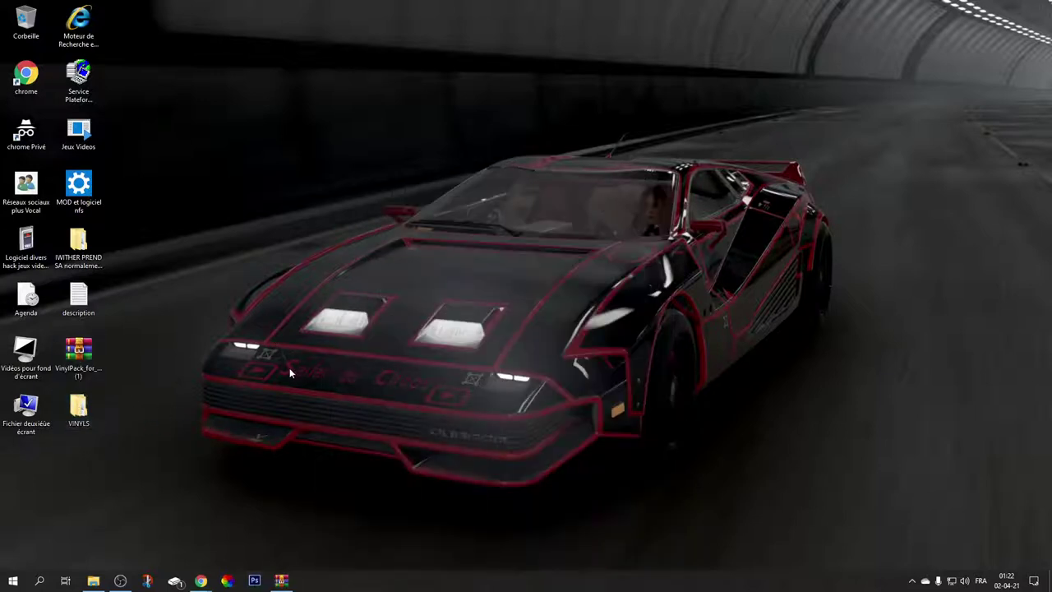
Open the extracted VINYLS folder from the desktop and turn its maximized window into a smaller floating one
double_click(80, 413)
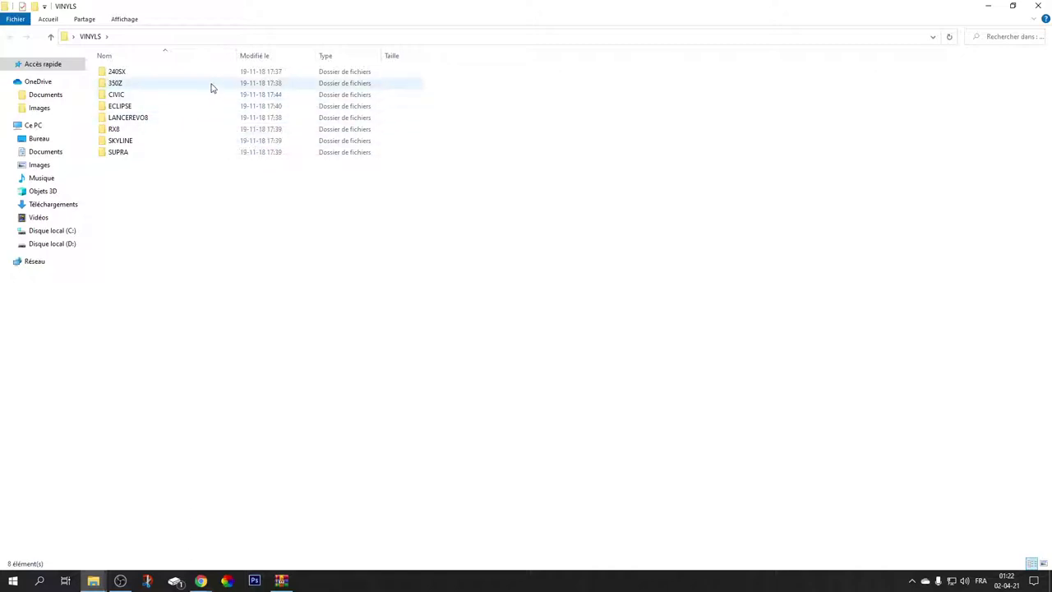
mouse_move(211, 87)
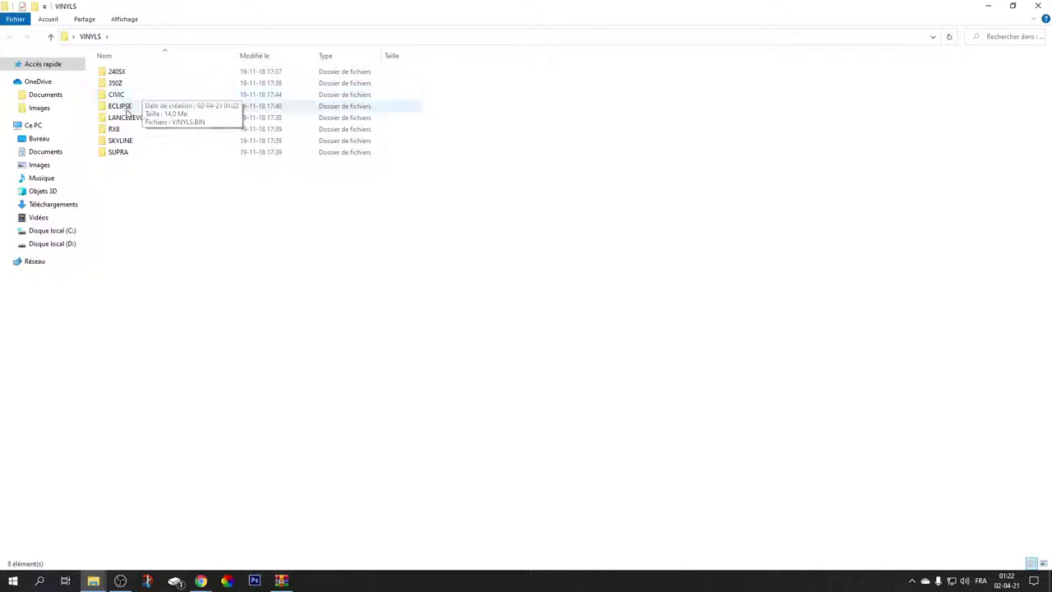
mouse_move(123, 115)
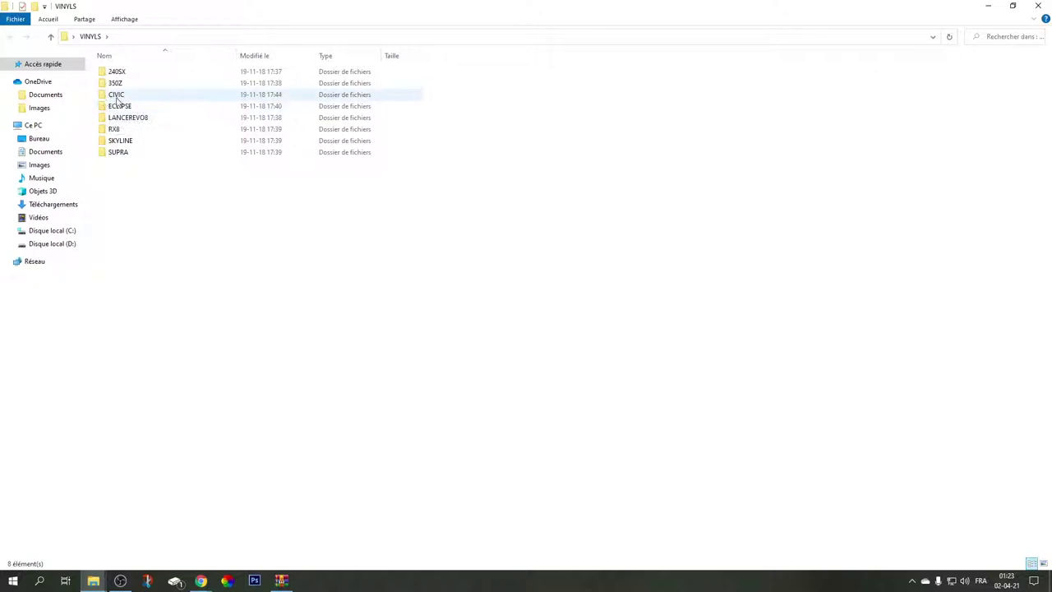
left_click_drag(345, 9, 716, 176)
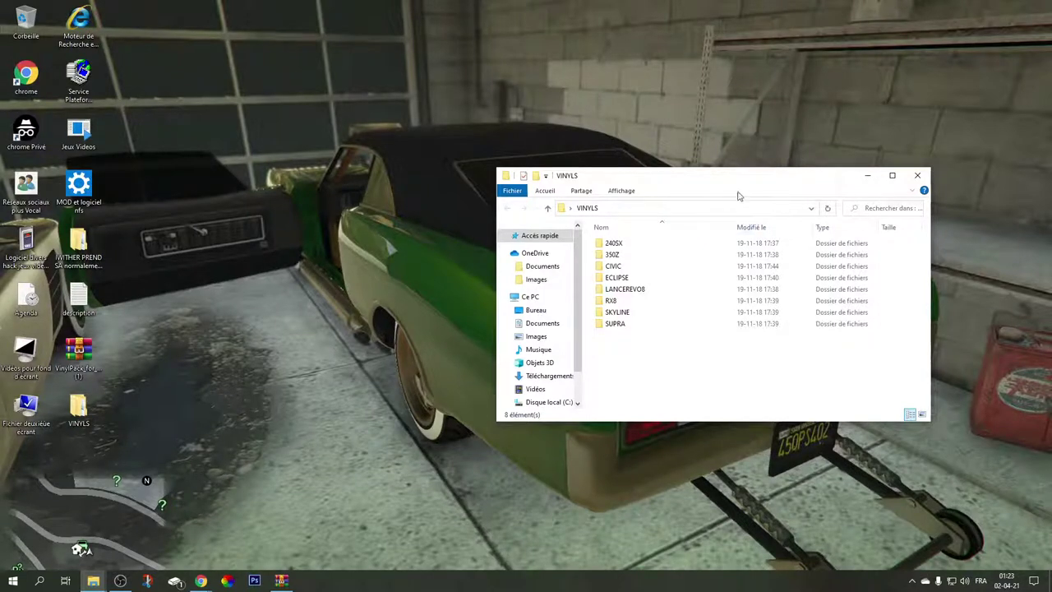
left_click_drag(700, 178, 783, 208)
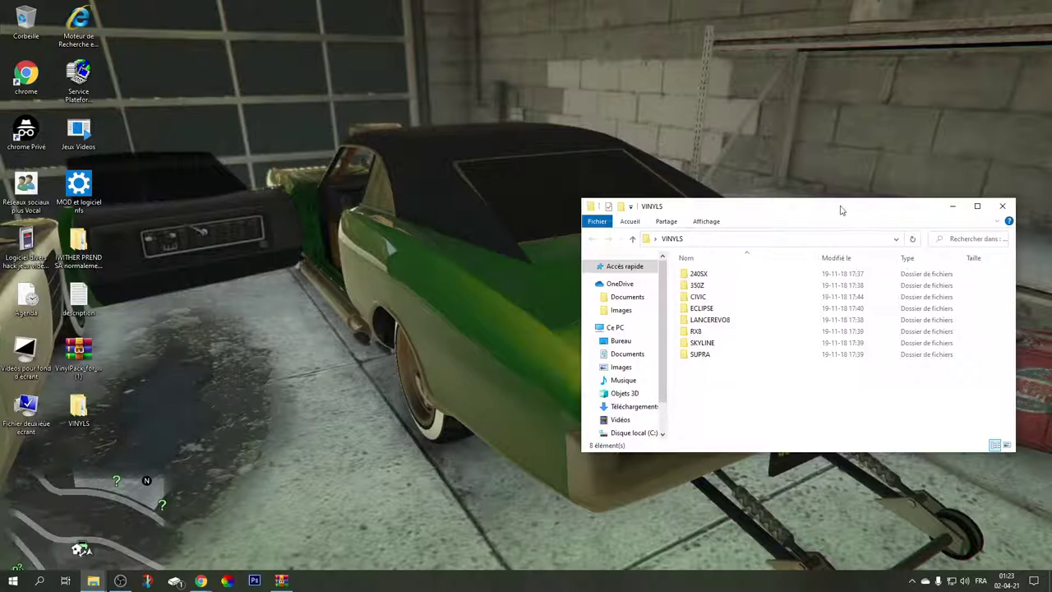
left_click_drag(840, 209, 800, 227)
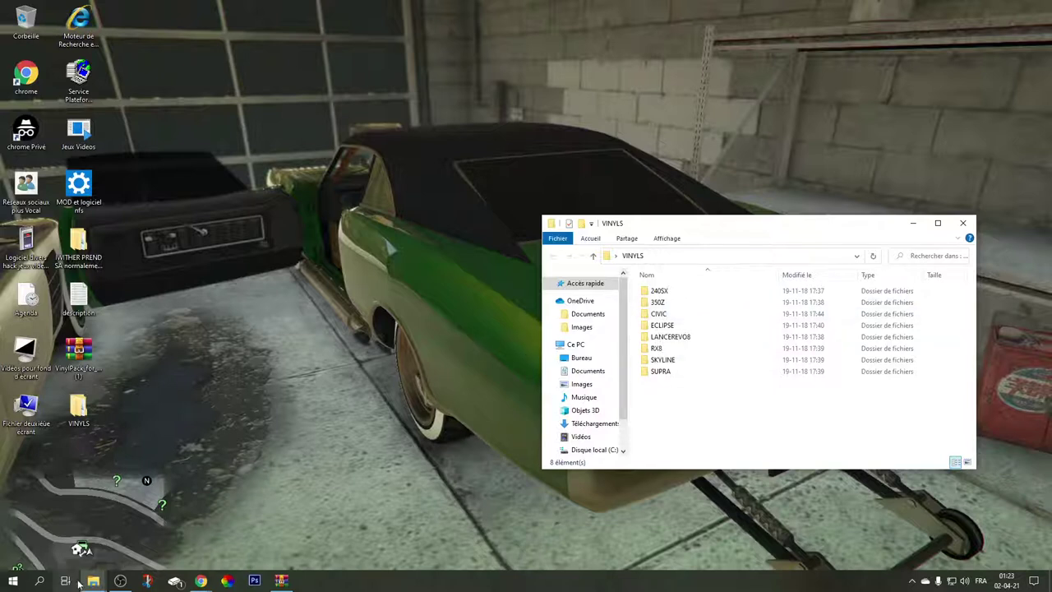
Bring up the Downloads folder window, place it beside the VINYLS window, and enlarge it to show its full file list
mouse_move(92, 580)
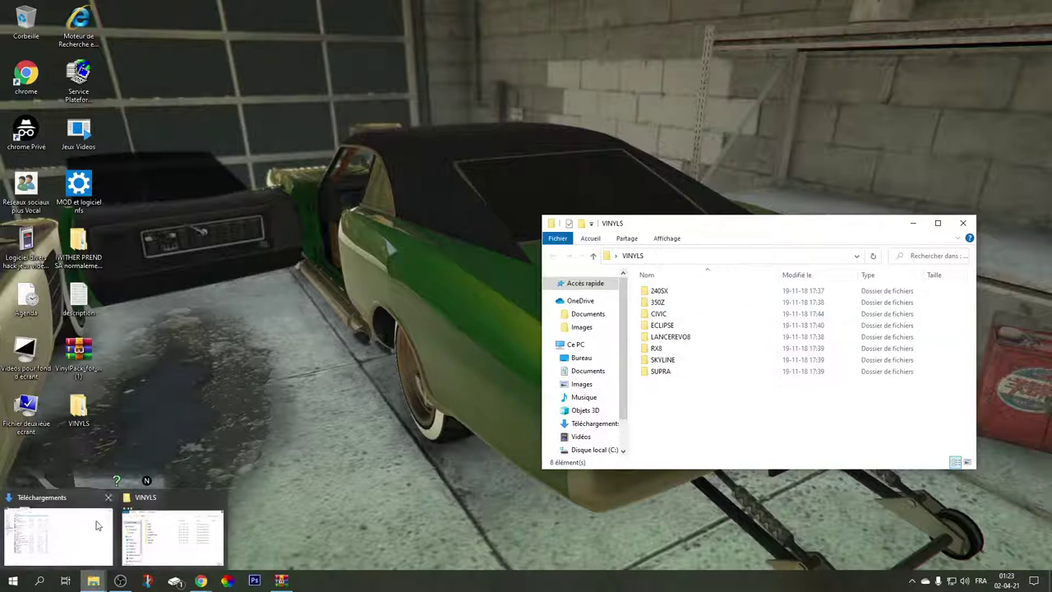
left_click(145, 542)
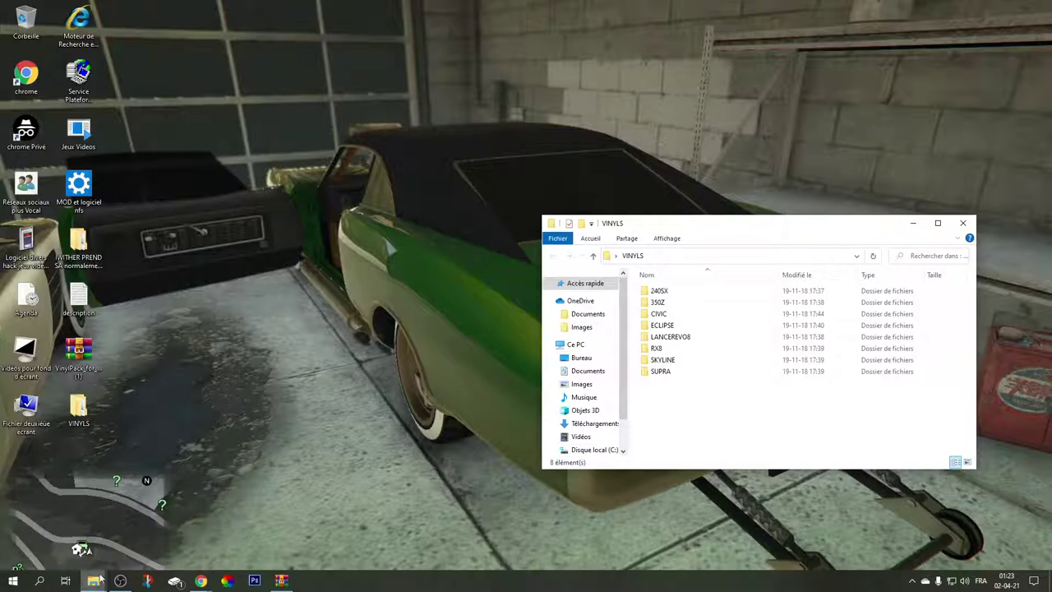
mouse_move(92, 580)
left_click(94, 542)
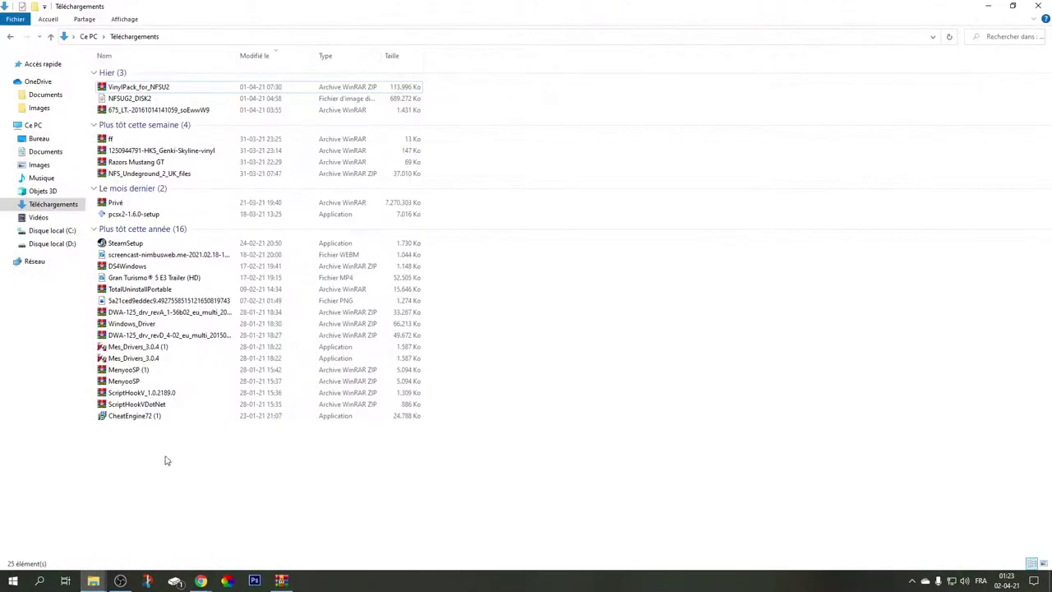
left_click_drag(489, 11, 345, 160)
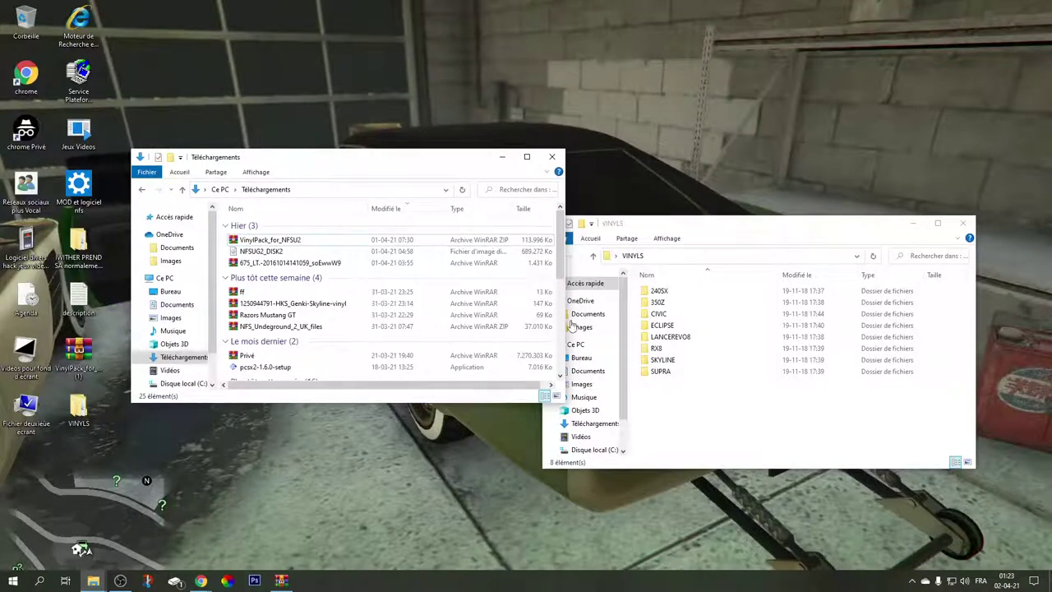
left_click_drag(759, 230, 845, 192)
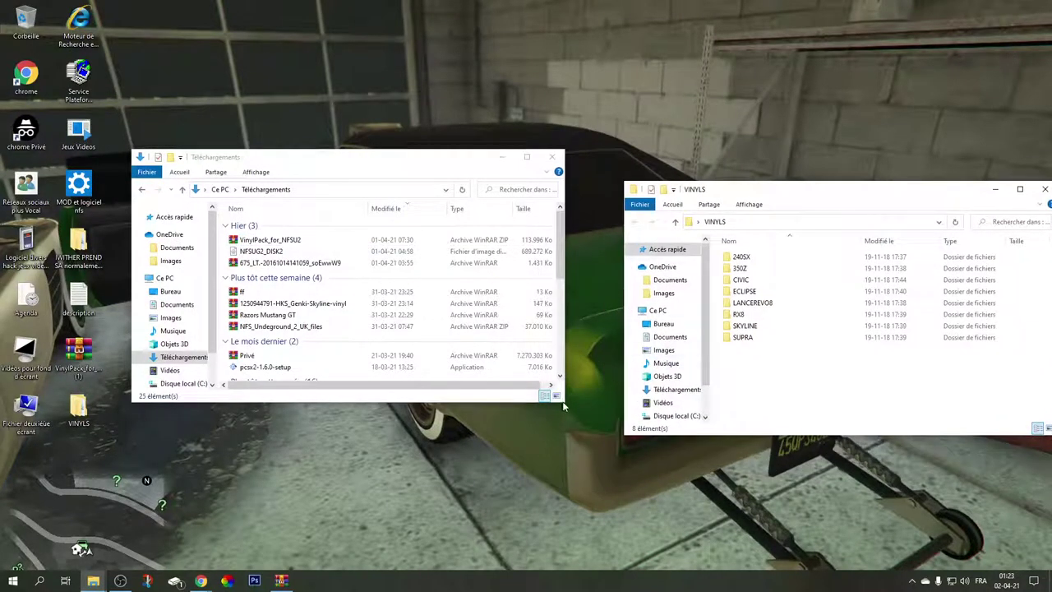
left_click_drag(565, 403, 641, 565)
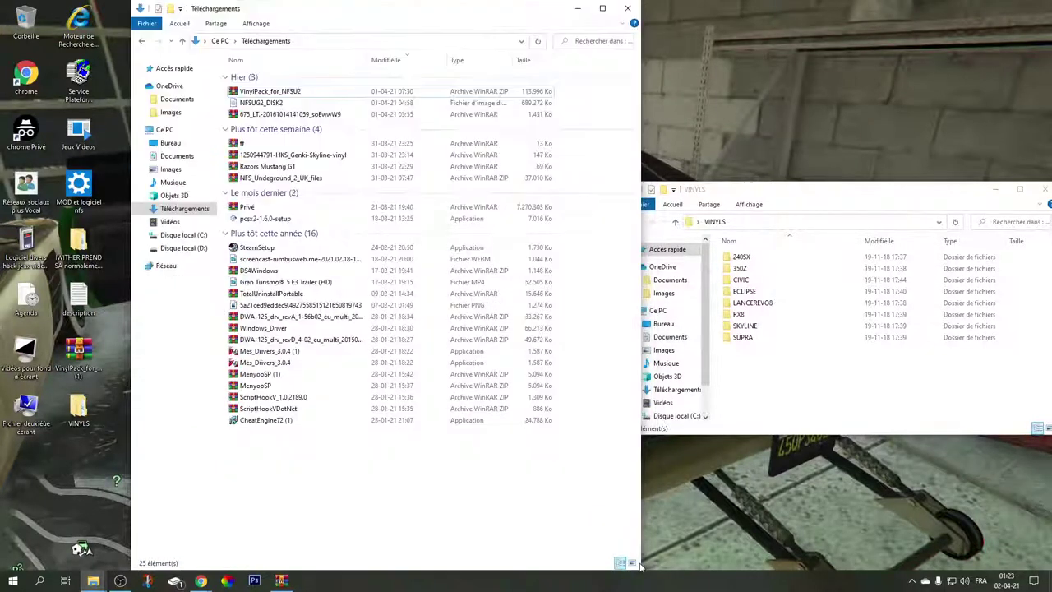
Reposition and enlarge the Downloads window and browse it to D:\Program Files (x86)\EA GAMES\Need for Speed Underground 2\CARS
left_click_drag(414, 11, 344, 131)
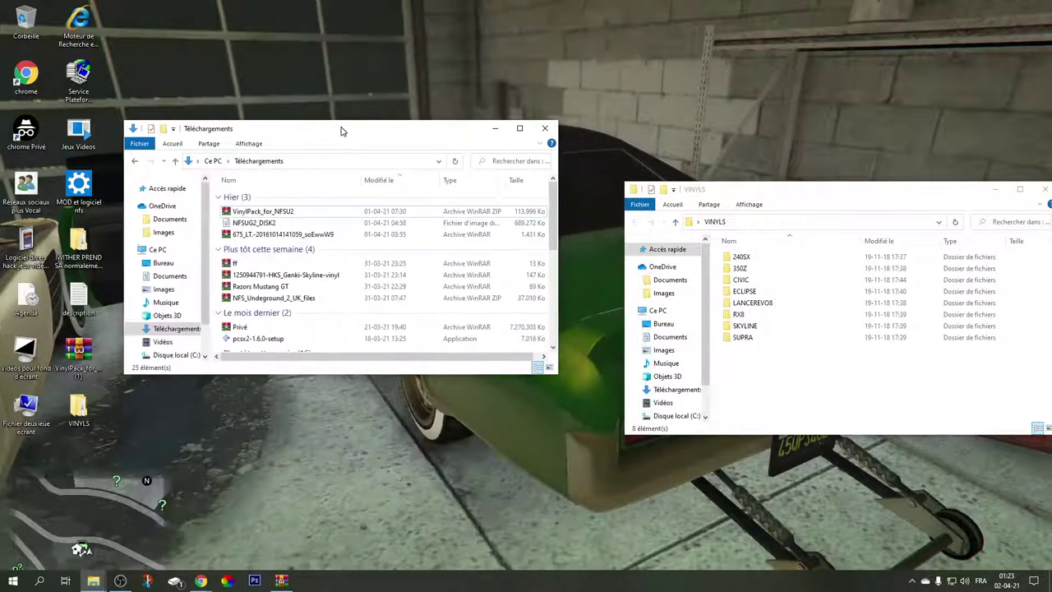
left_click_drag(558, 373, 616, 567)
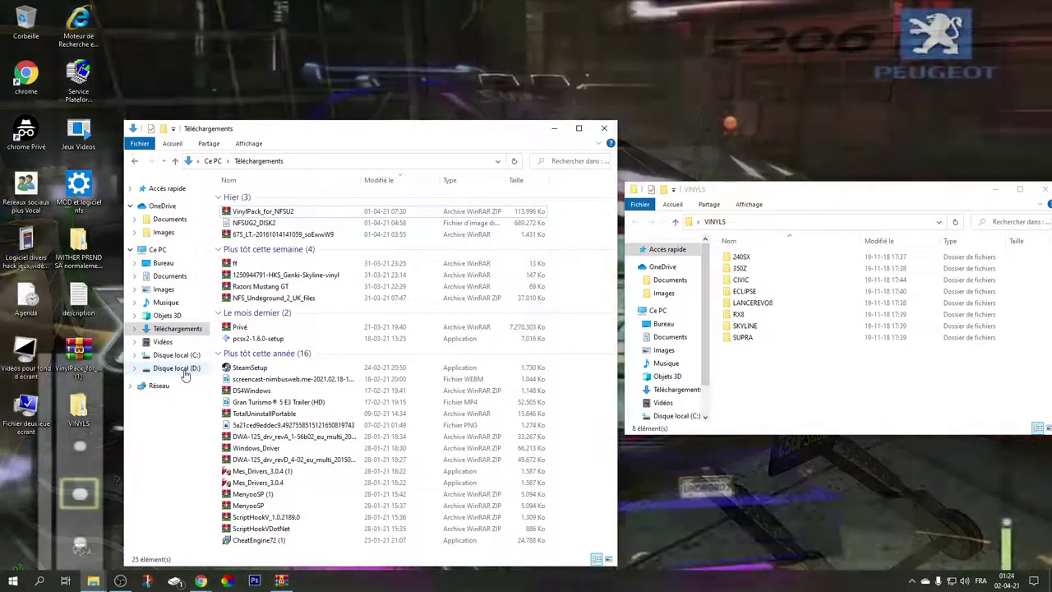
left_click(182, 369)
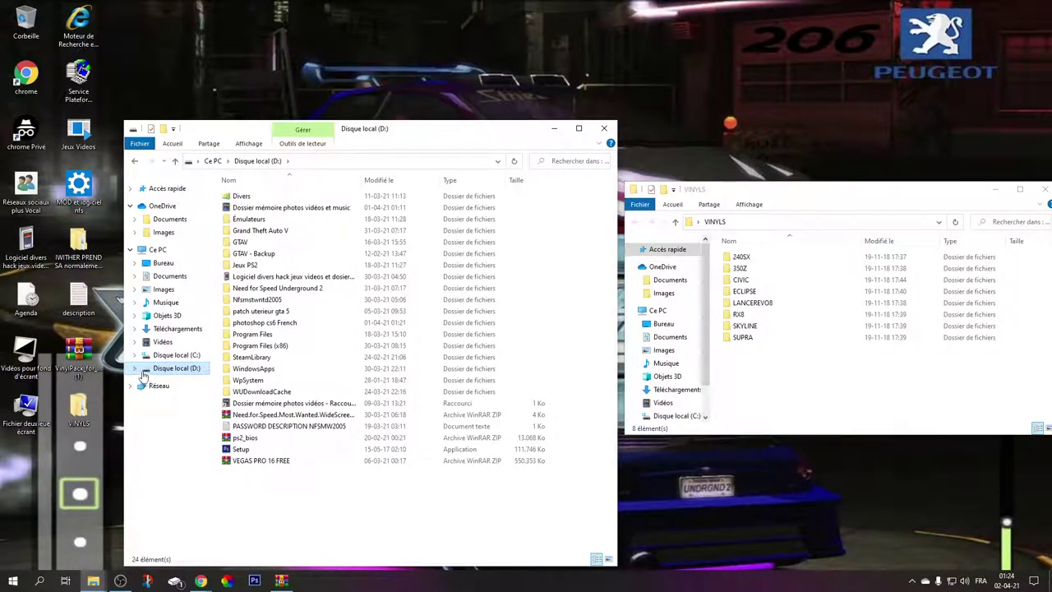
double_click(287, 346)
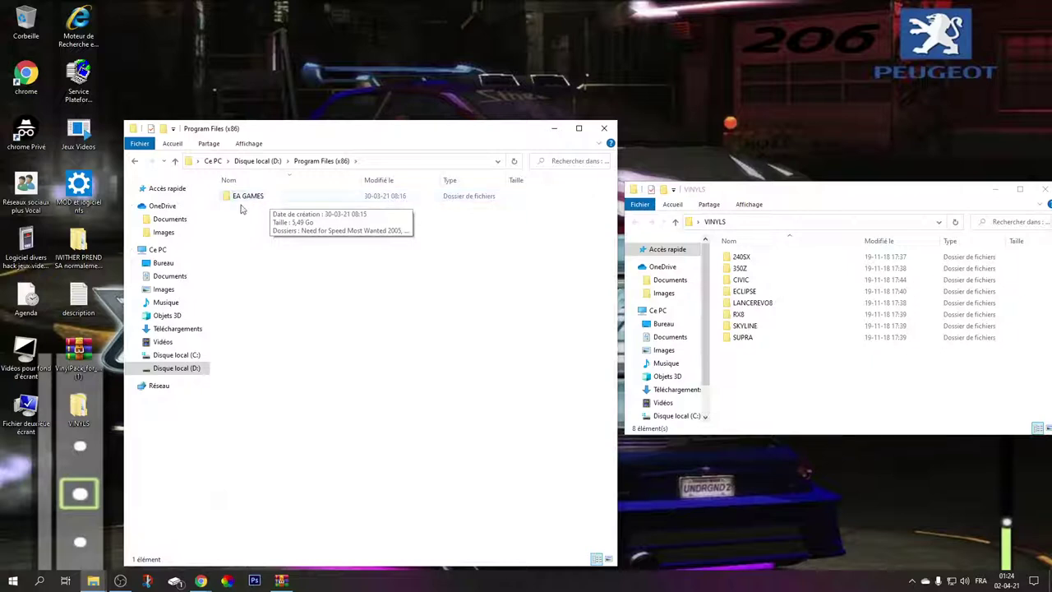
left_click(268, 204)
double_click(268, 204)
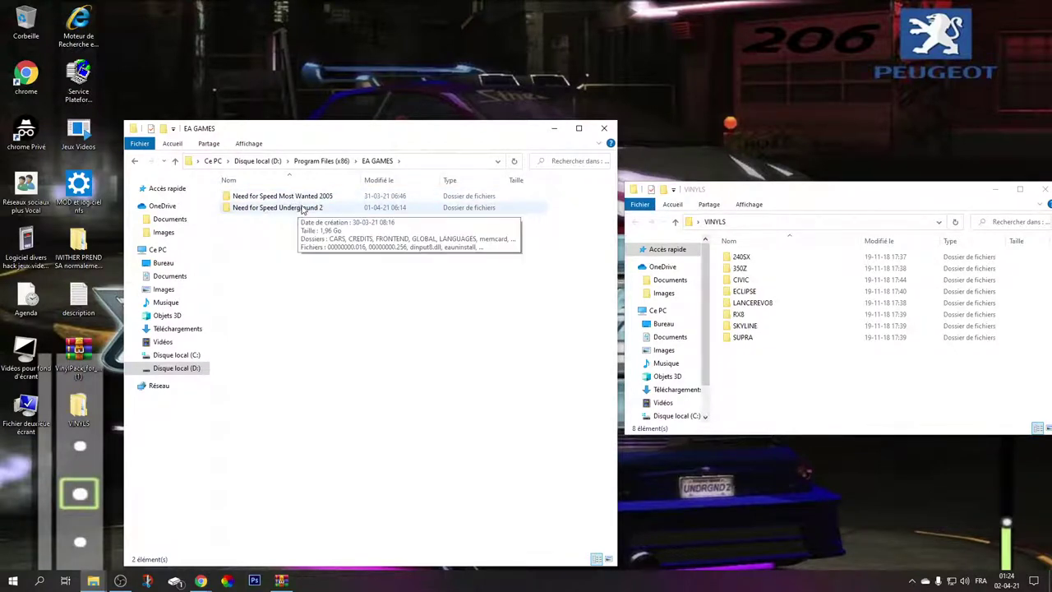
double_click(301, 209)
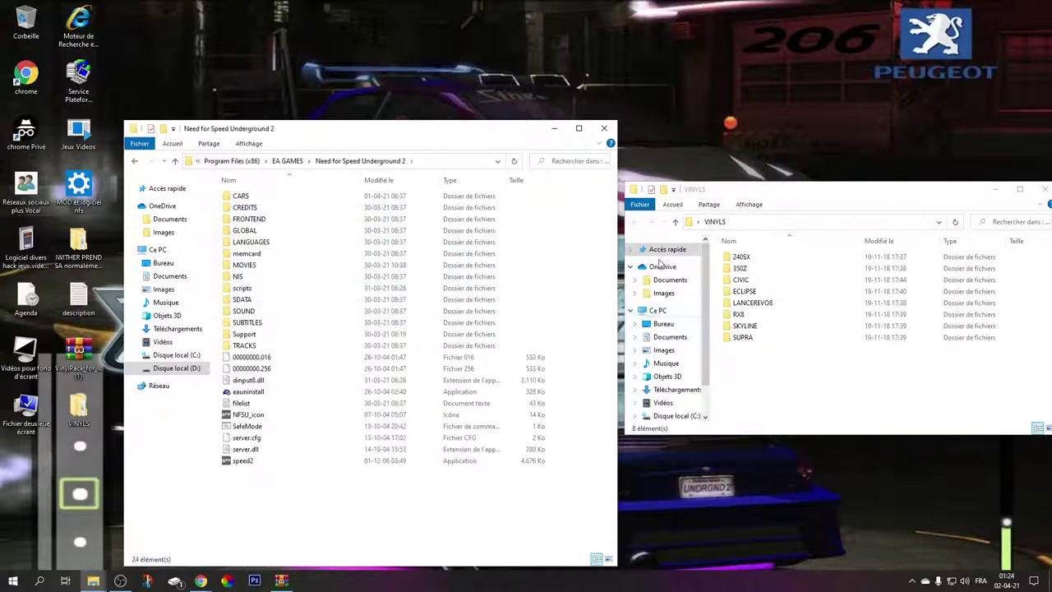
double_click(372, 199)
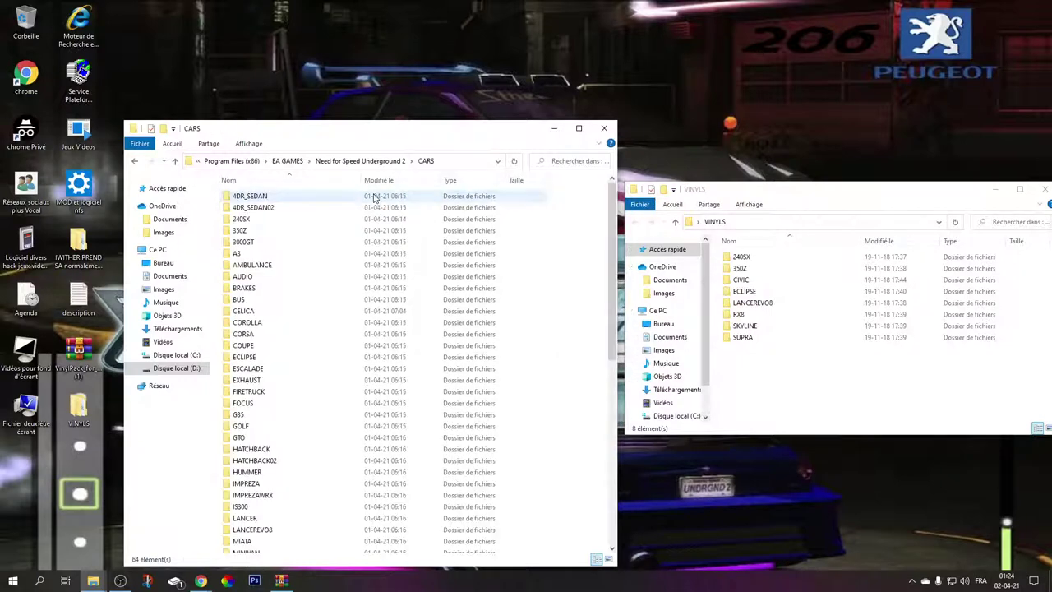
left_click(134, 161)
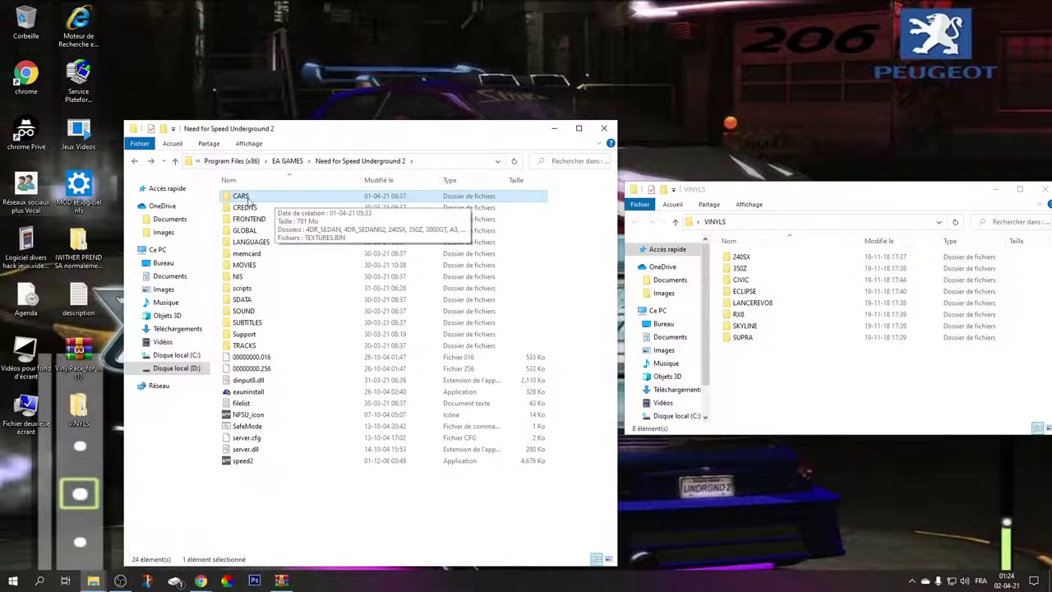
double_click(327, 201)
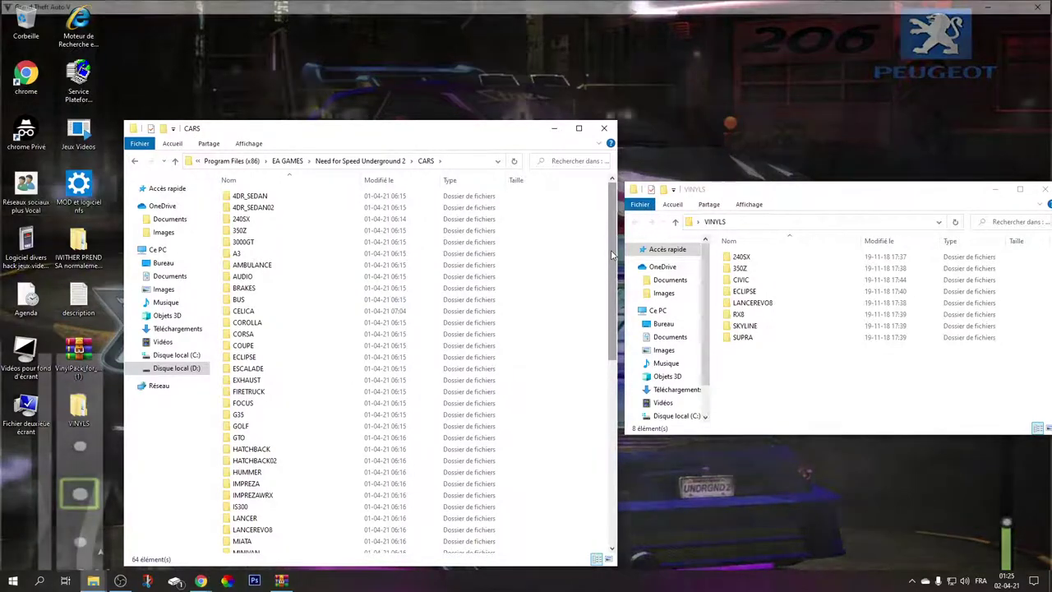
Search the game's CARS folder for 240sx and open the matching 240SX folder
scroll(589, 211, "down", 9)
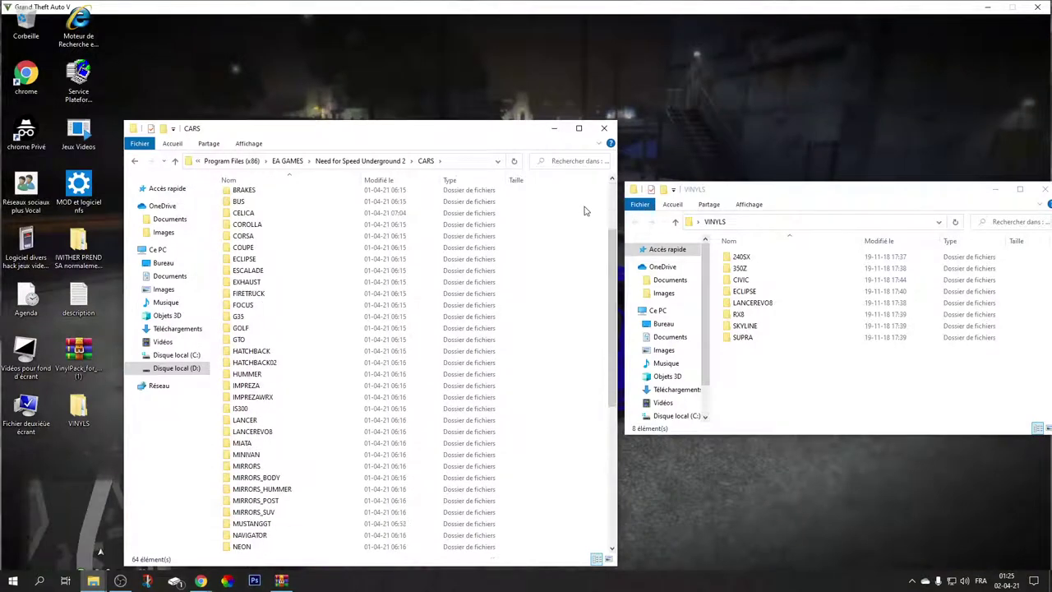
scroll(587, 219, "up", 8)
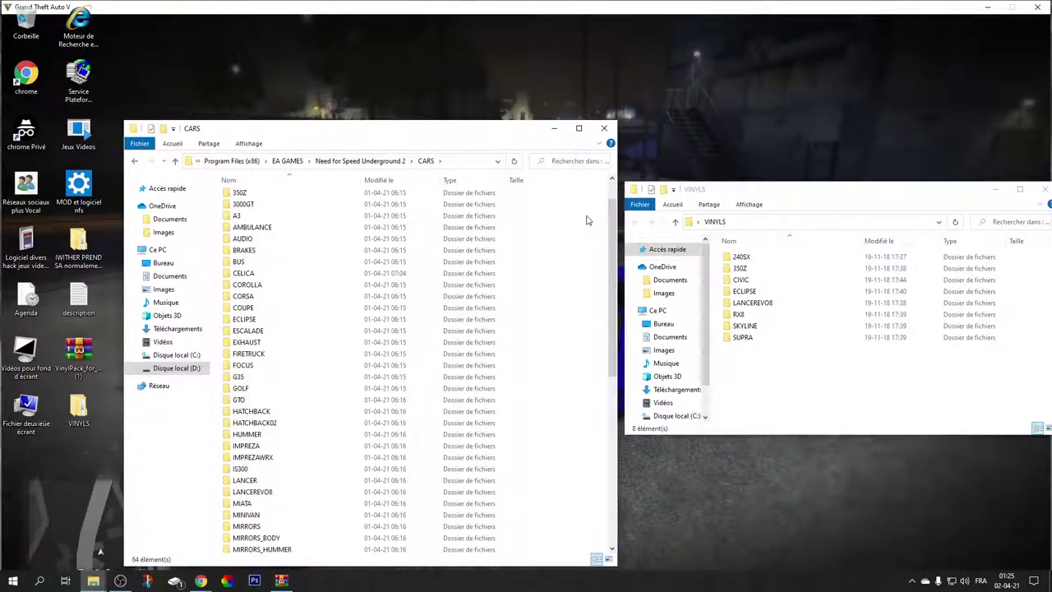
left_click(575, 162)
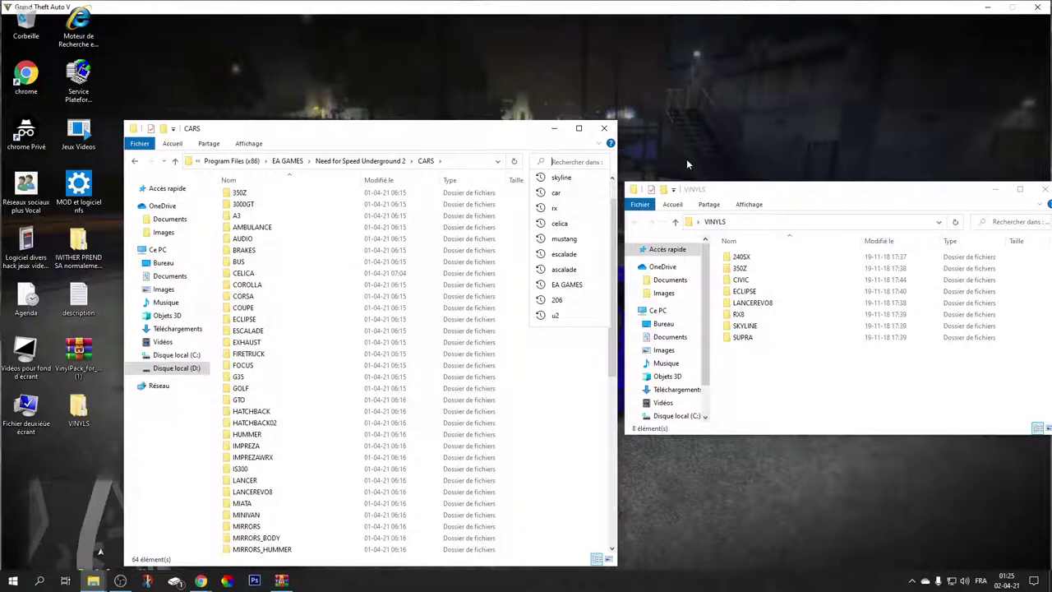
type("240")
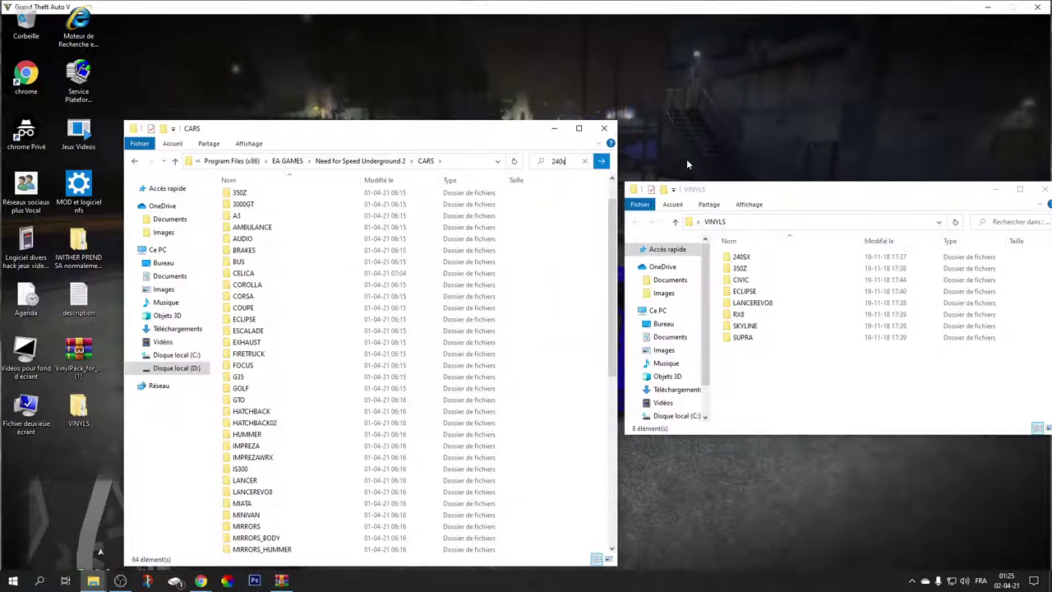
type("sx")
key("Return")
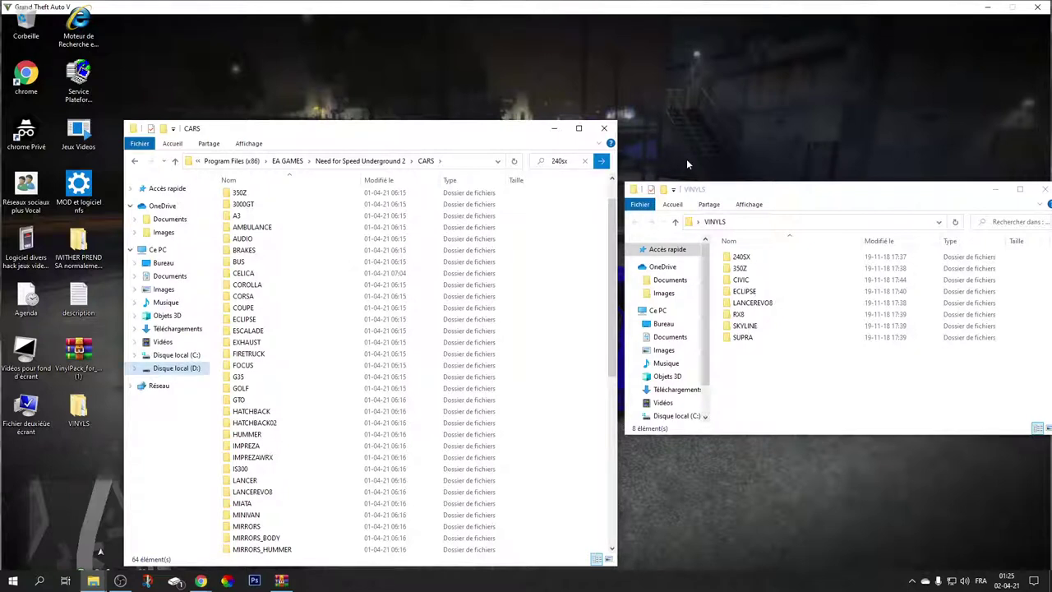
double_click(385, 199)
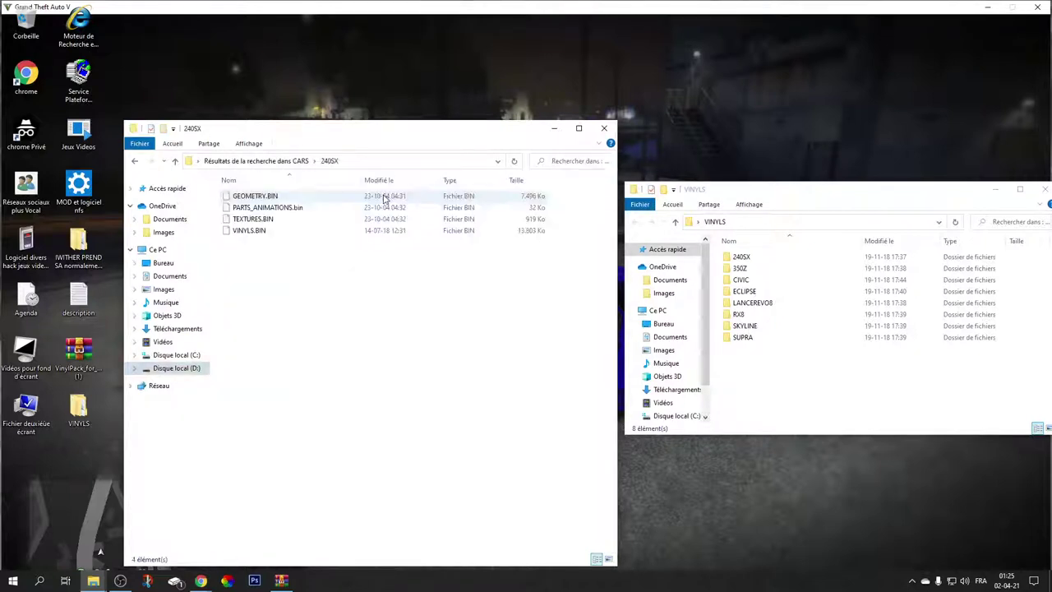
Copy VINYLS.BIN from the extracted 240SX folder into the game's 240SX folder, replacing the existing file
left_click(801, 258)
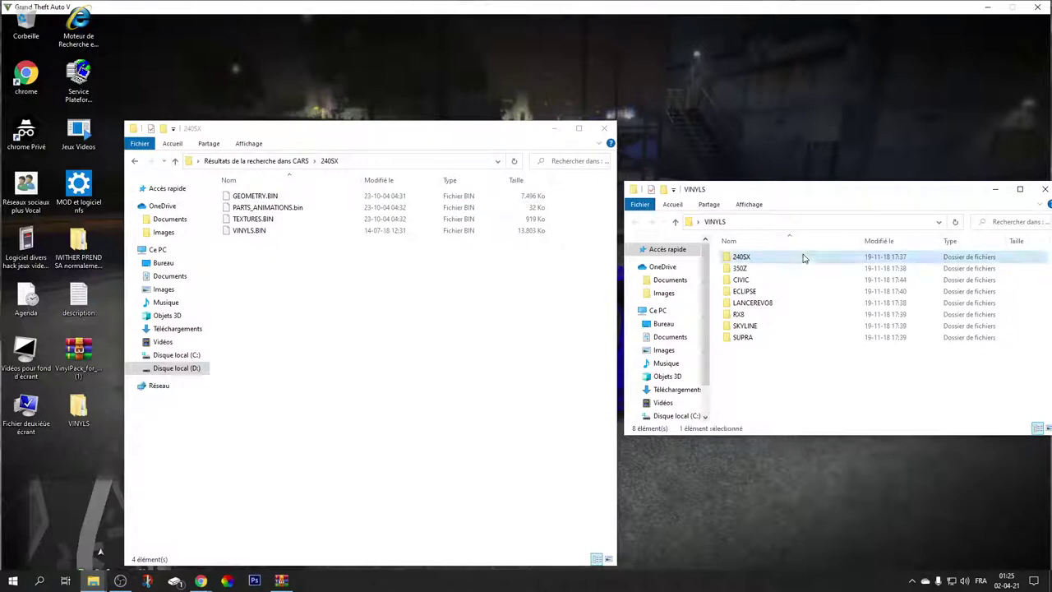
double_click(803, 256)
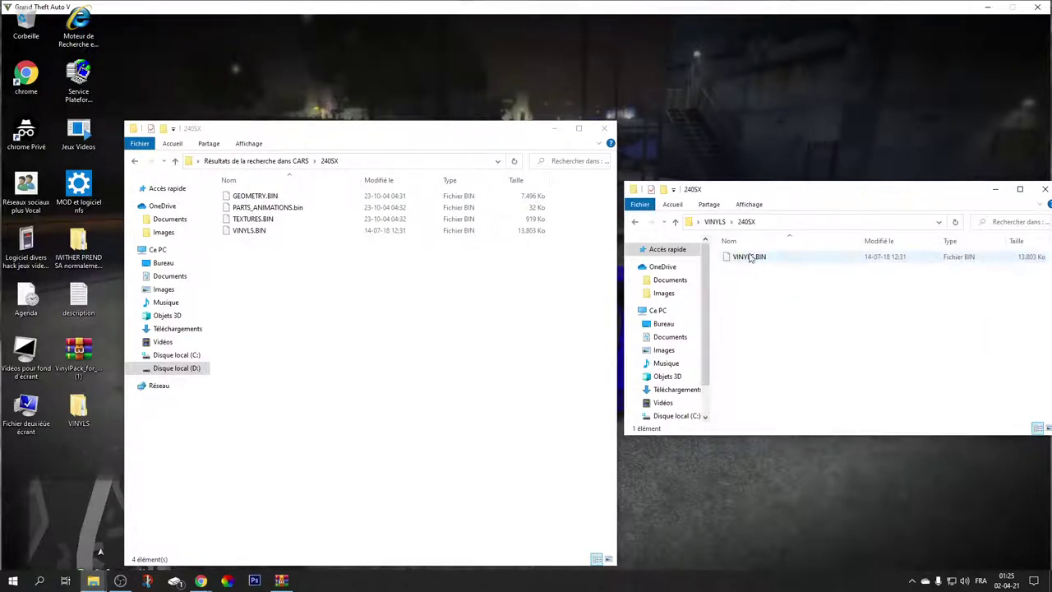
left_click_drag(748, 258, 270, 259)
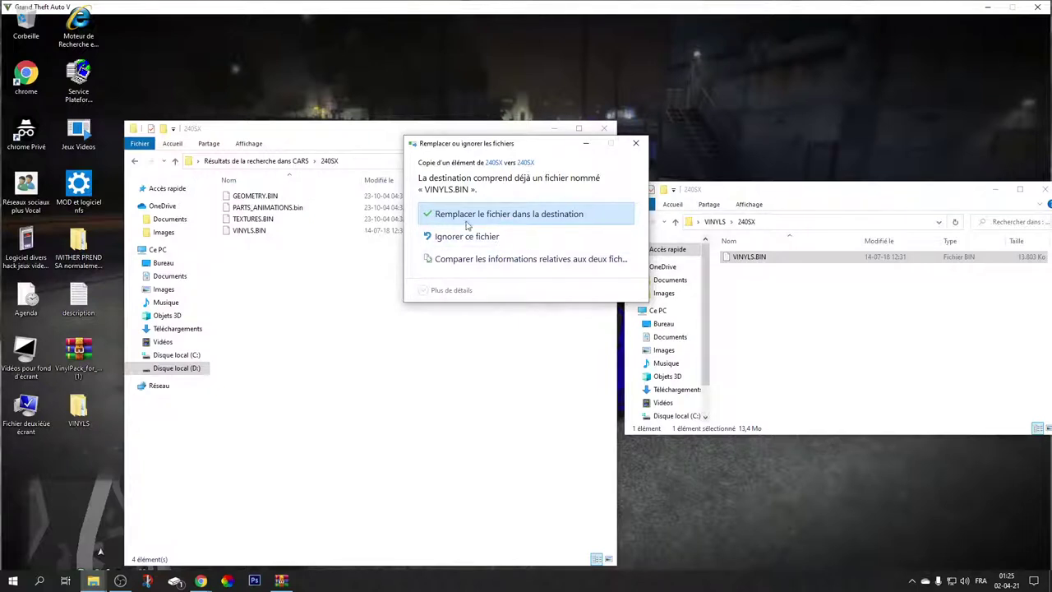
left_click(493, 214)
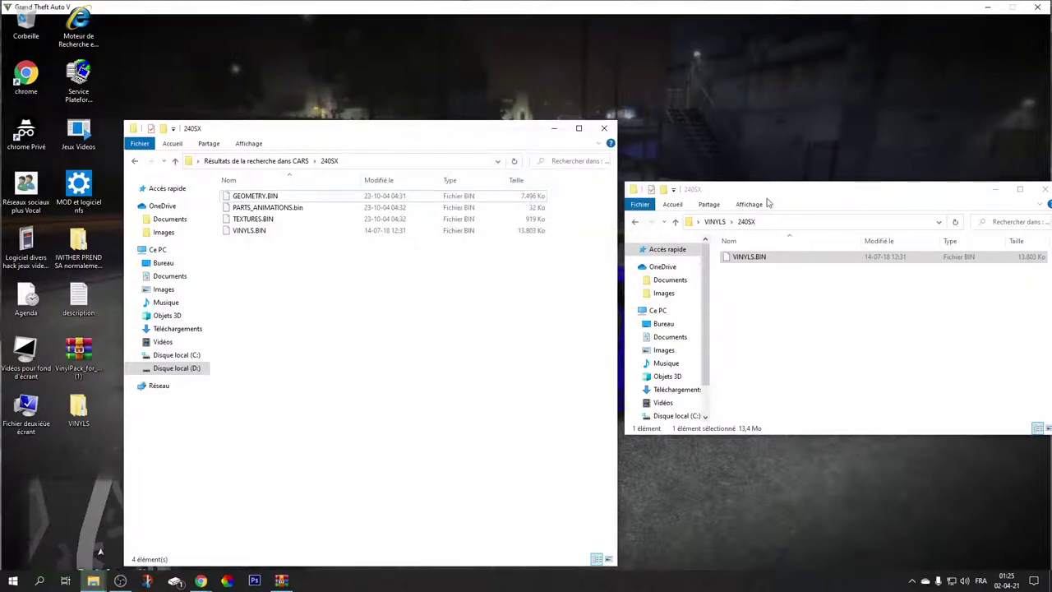
Return to the extracted VINYLS folder list in one window and the full CARS folder list in the other
left_click(639, 222)
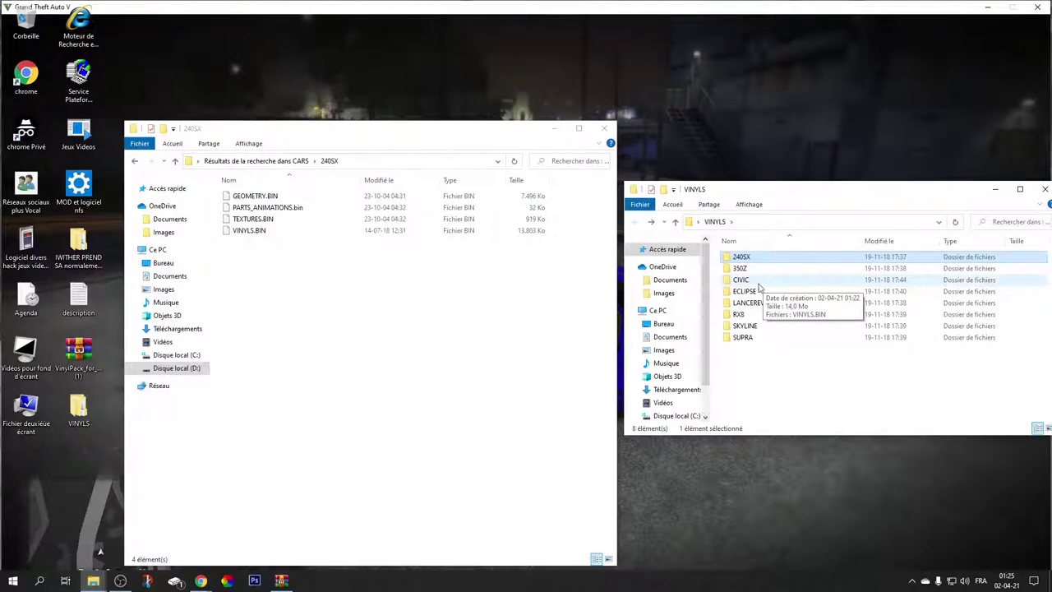
left_click(135, 162)
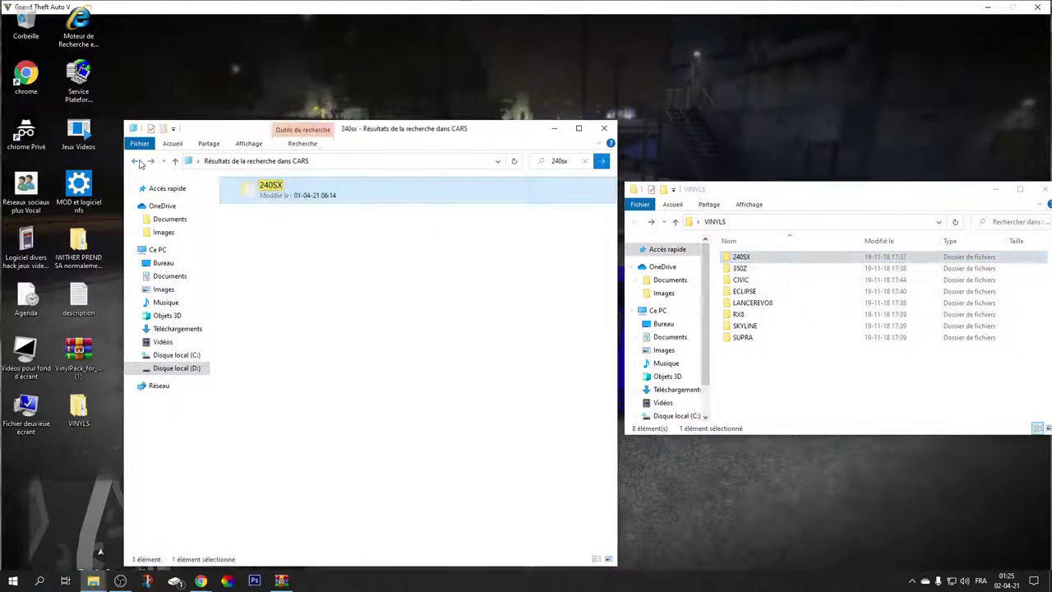
left_click(136, 163)
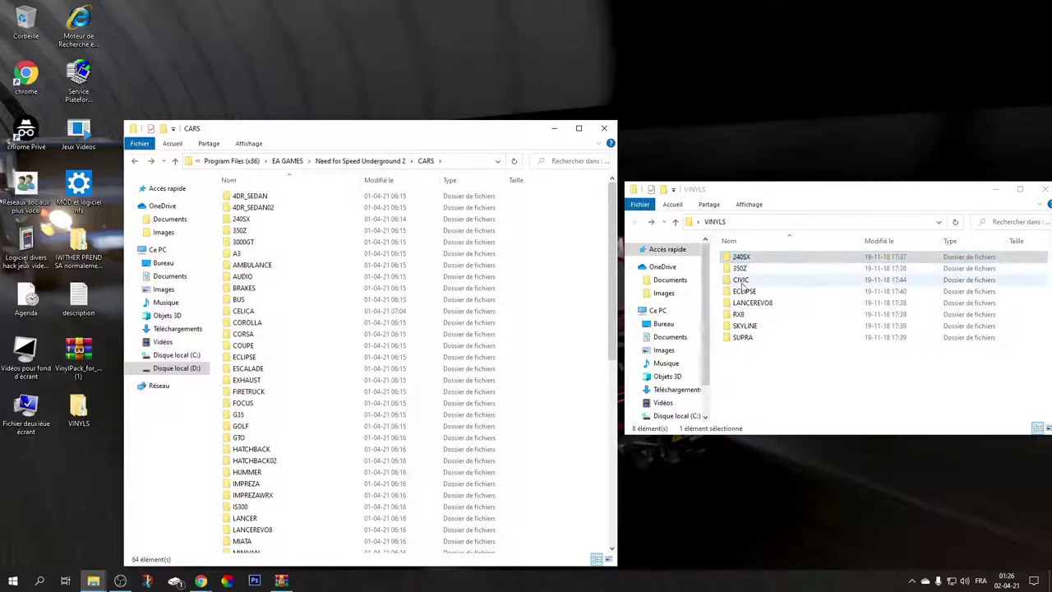
left_click(559, 158)
type("n")
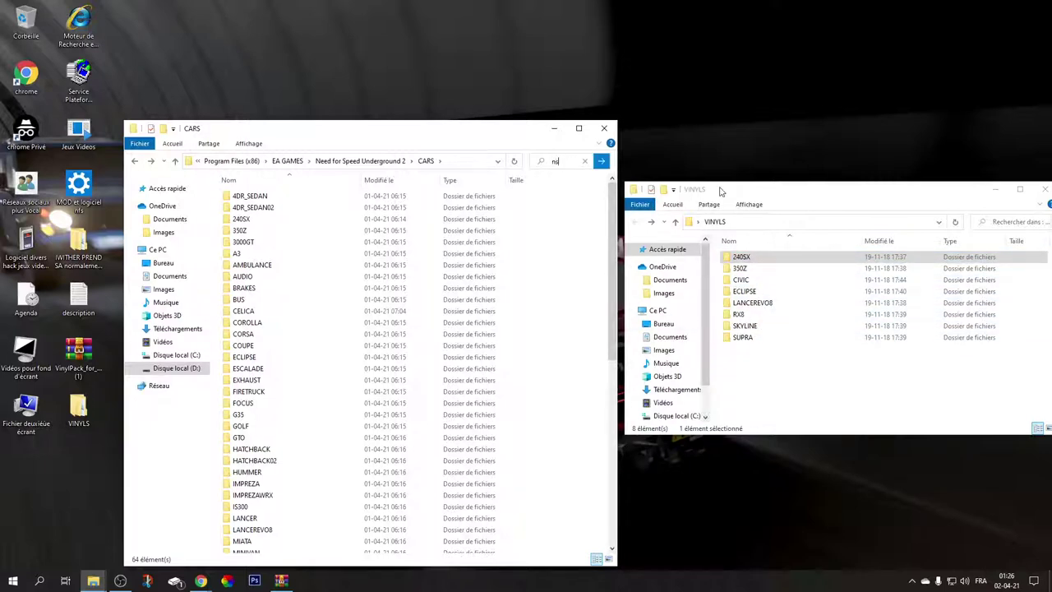
type("s")
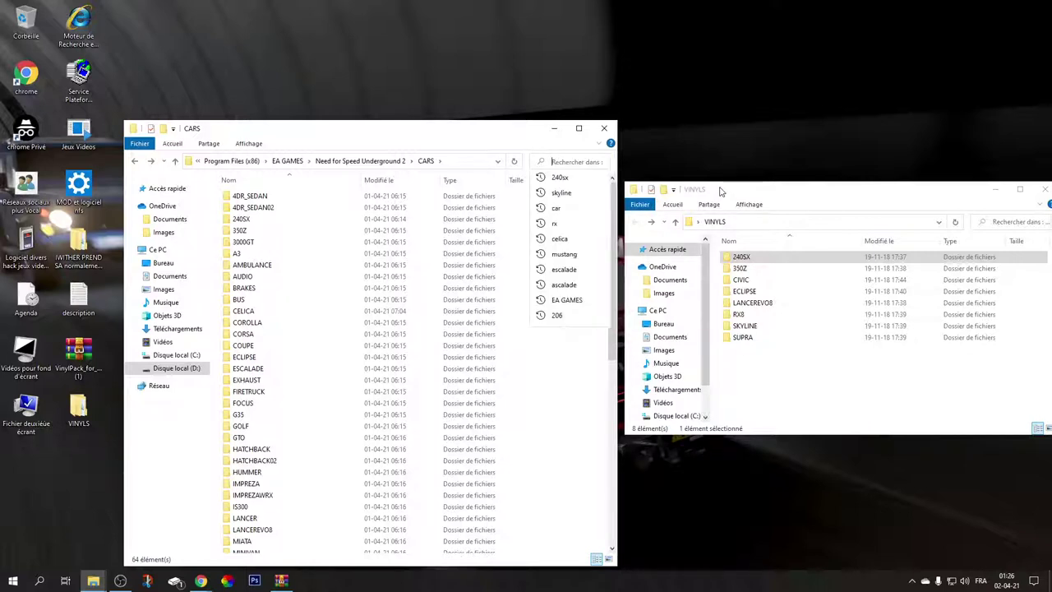
left_click(788, 557)
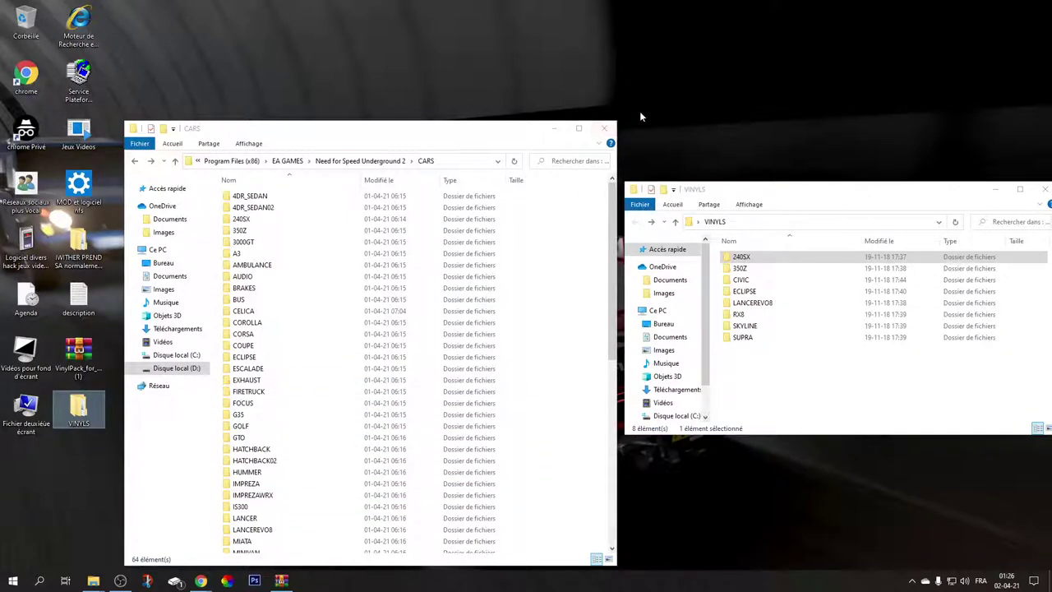
Close the CARS window, move the VINYLS window toward the middle of the desktop, and close it too
left_click(603, 131)
left_click(850, 202)
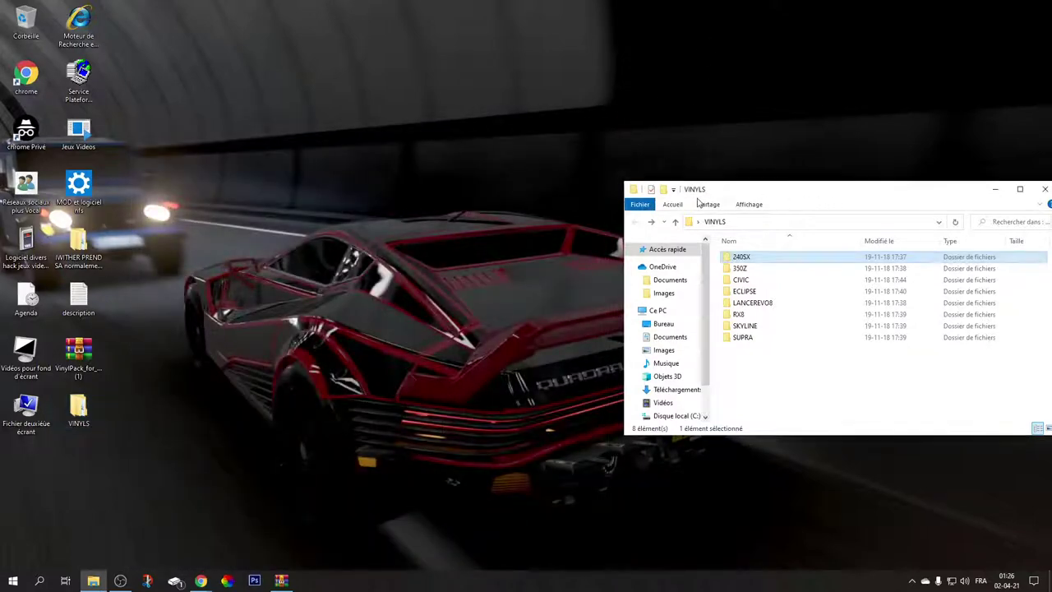
left_click_drag(799, 194, 463, 205)
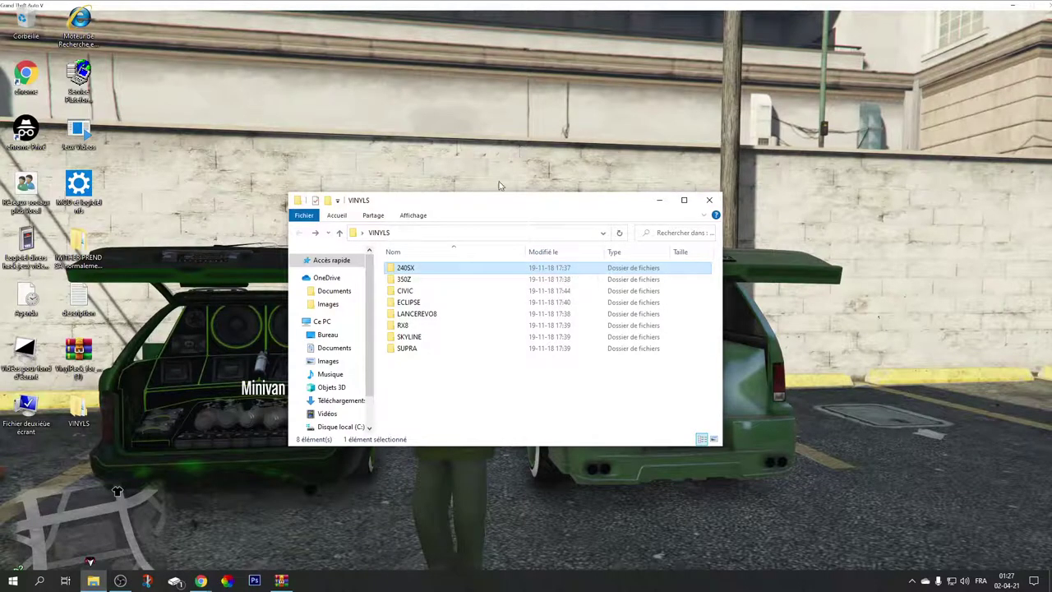
left_click_drag(512, 206, 439, 283)
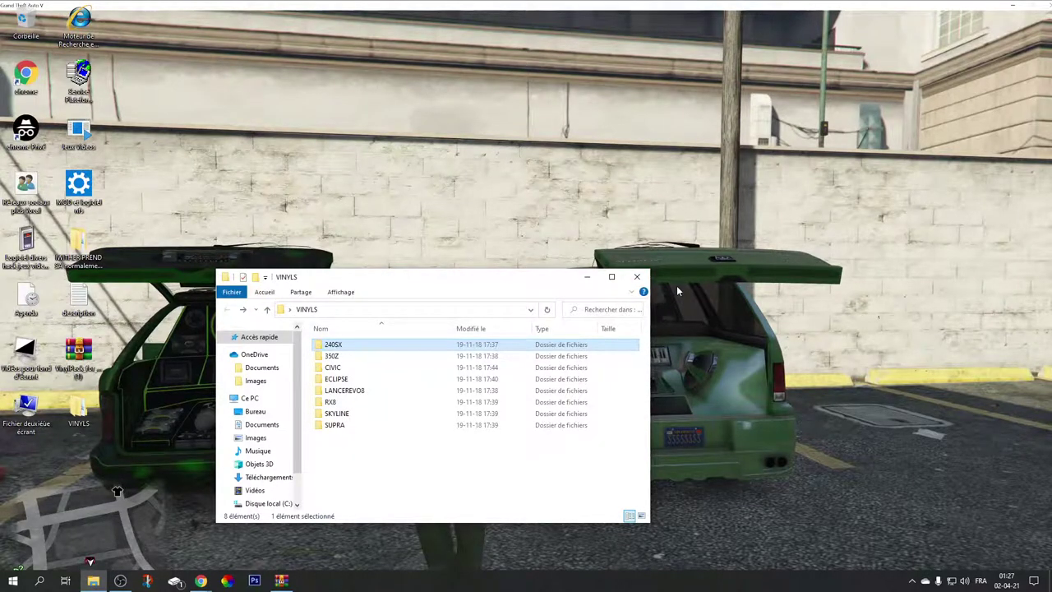
left_click_drag(557, 212, 365, 279)
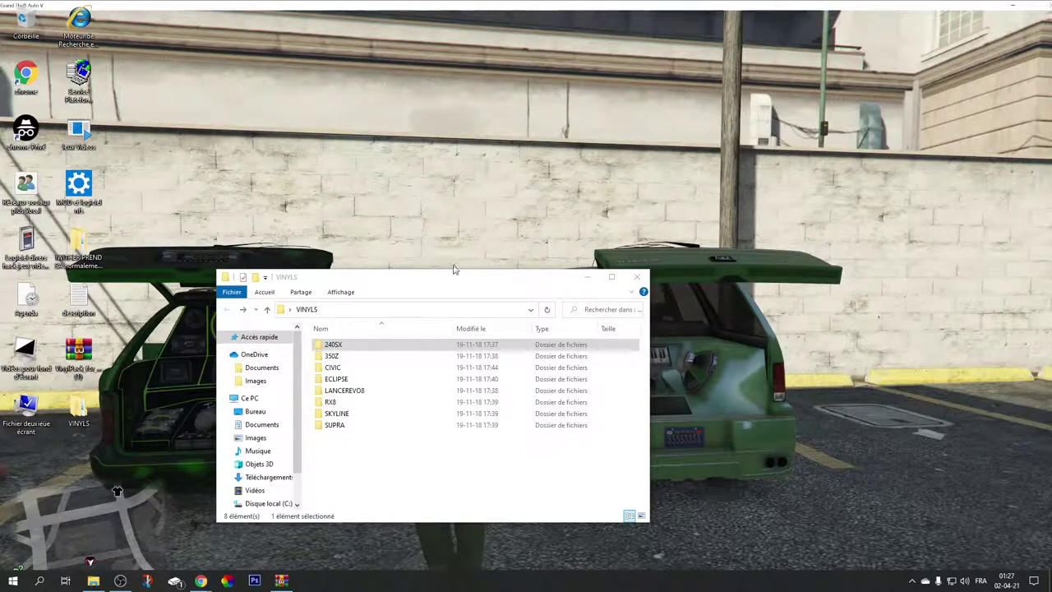
left_click(636, 276)
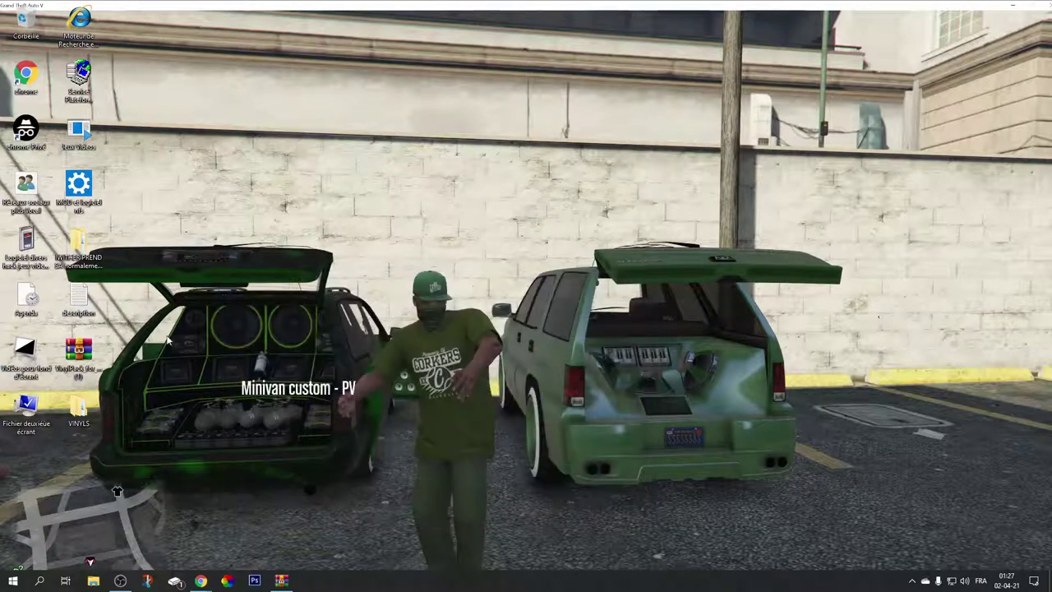
View the NFS-TexEd 1.7 folder inside the desktop's MOD et logiciel nfs folder, and close the window
double_click(78, 186)
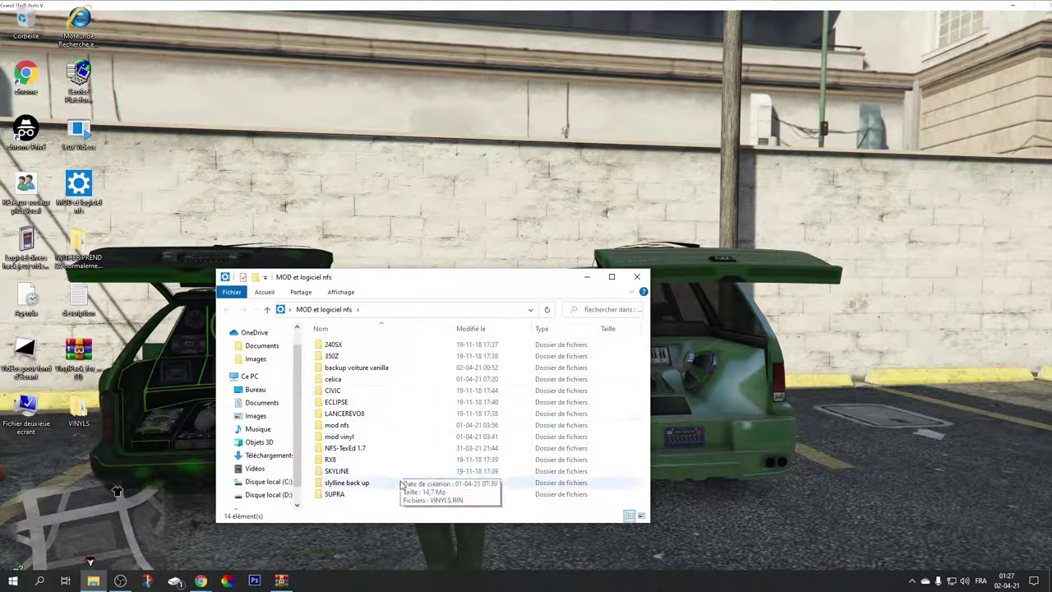
double_click(345, 447)
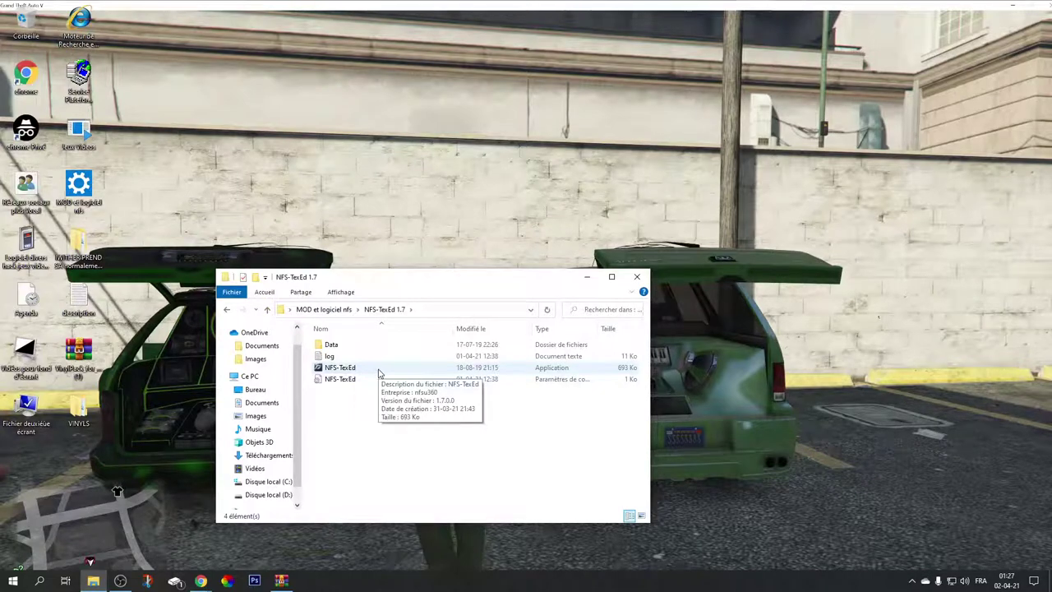
left_click_drag(470, 284, 402, 301)
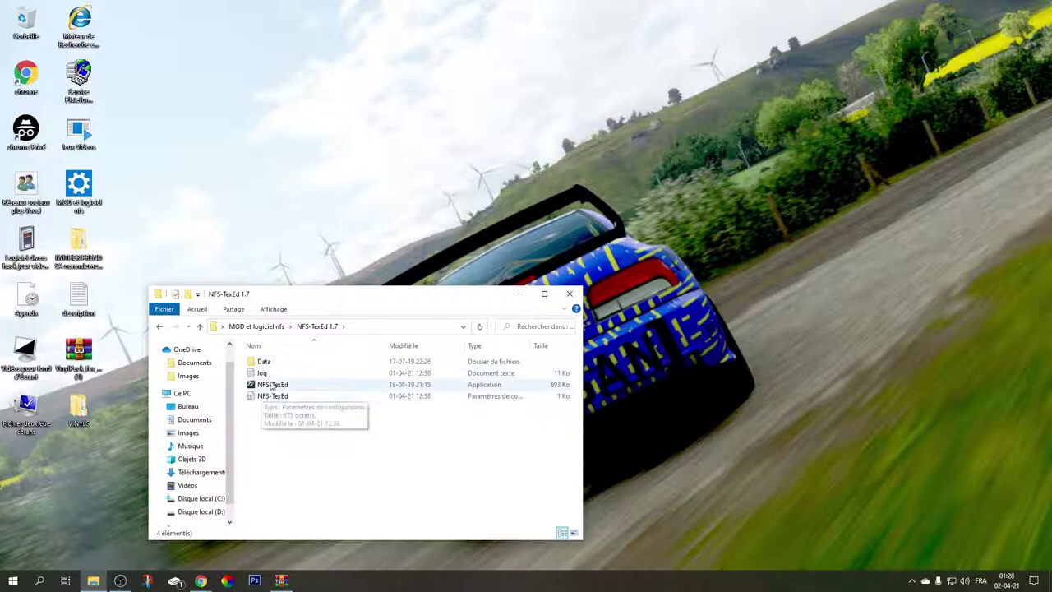
left_click(570, 295)
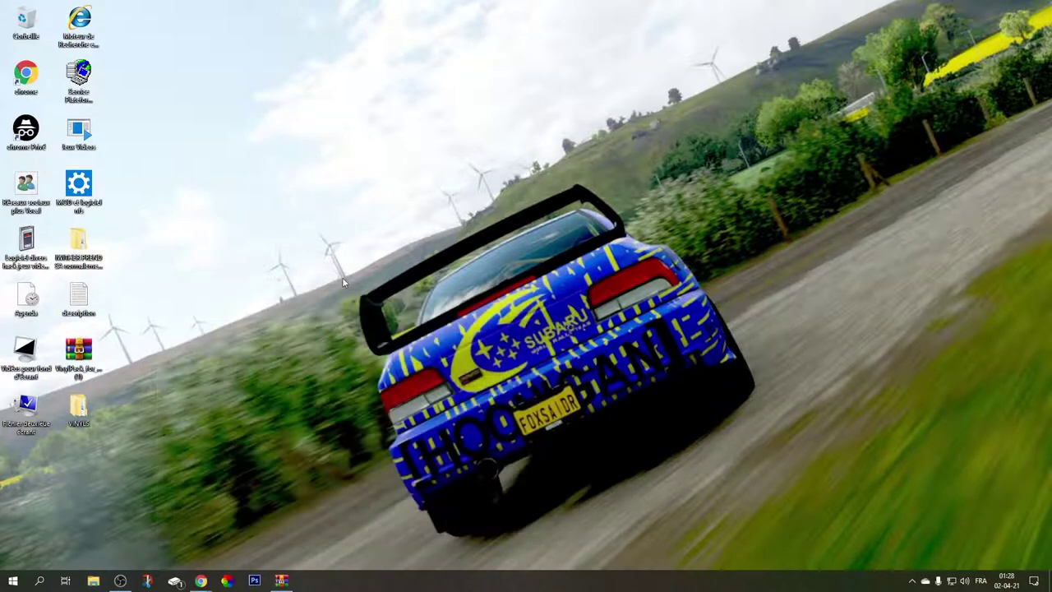
Launch Need for Speed Underground 2 from the Nfs subfolder of the desktop's Jeux Videos folder
double_click(80, 133)
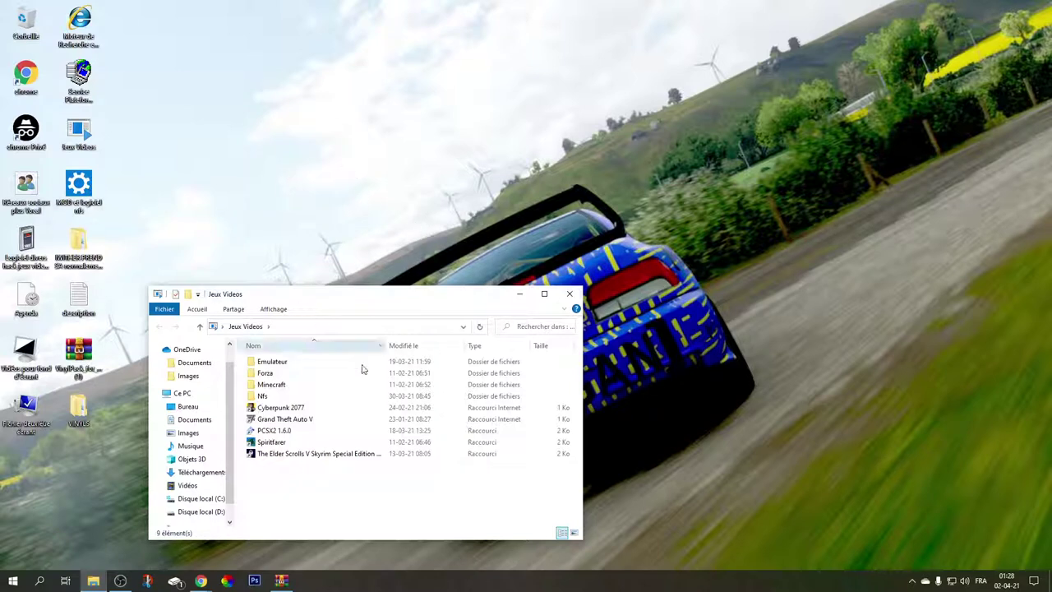
double_click(289, 396)
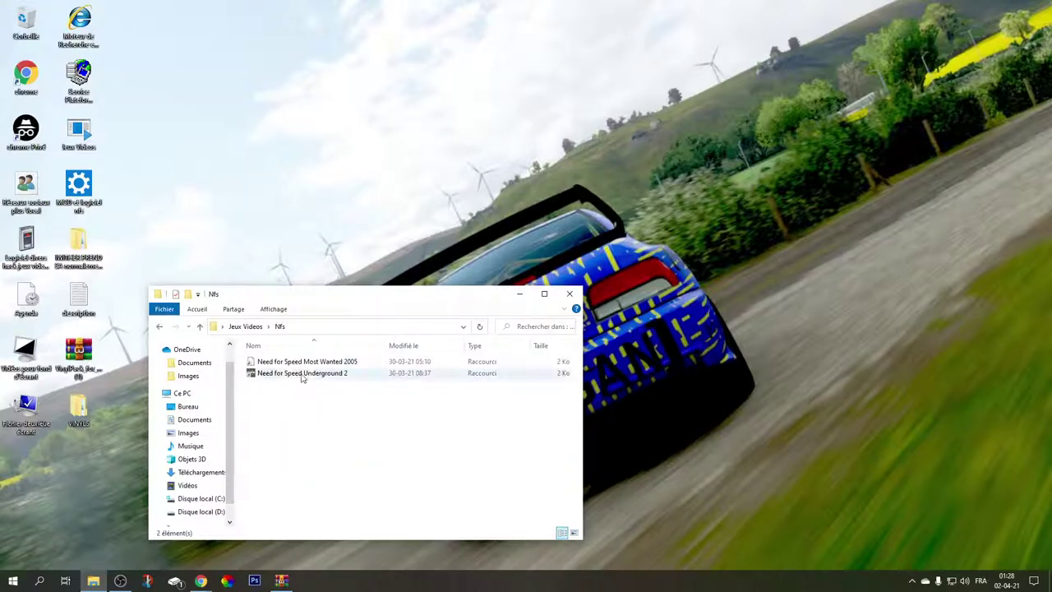
double_click(302, 373)
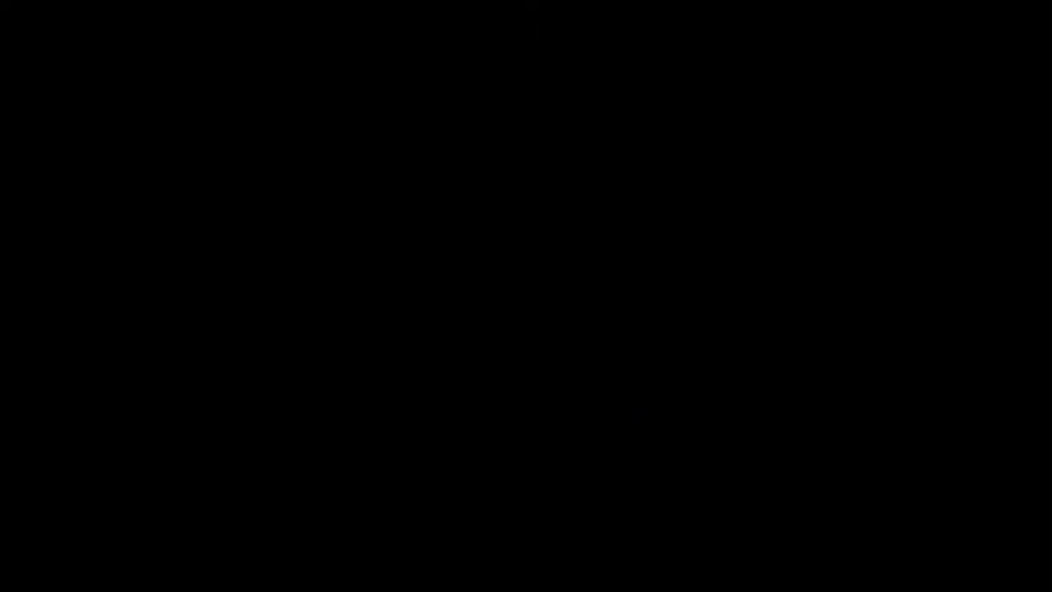